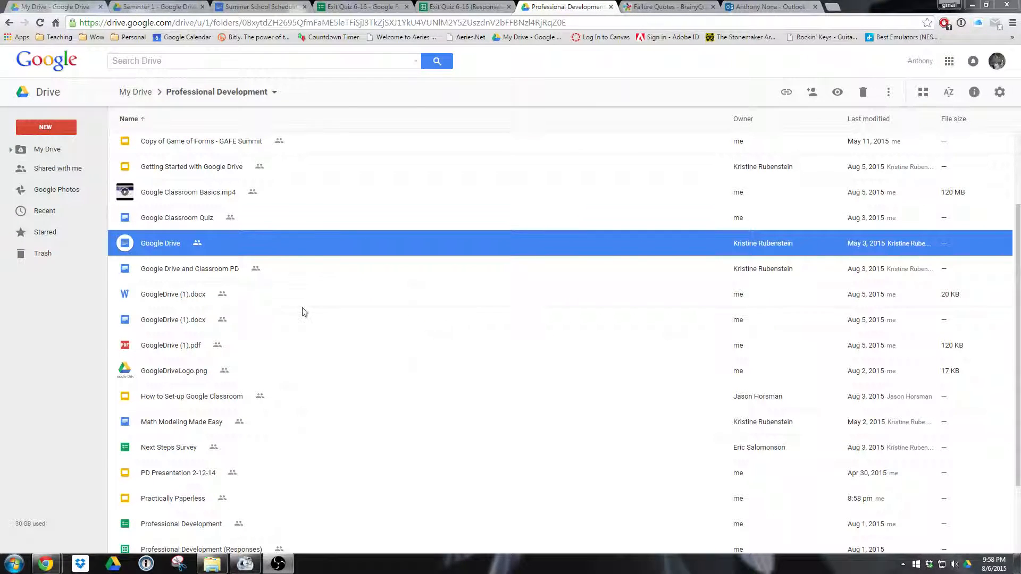
Create a new Google Form in the shared Professional Development folder, accepting the folder's sharing permissions.
left_click(52, 137)
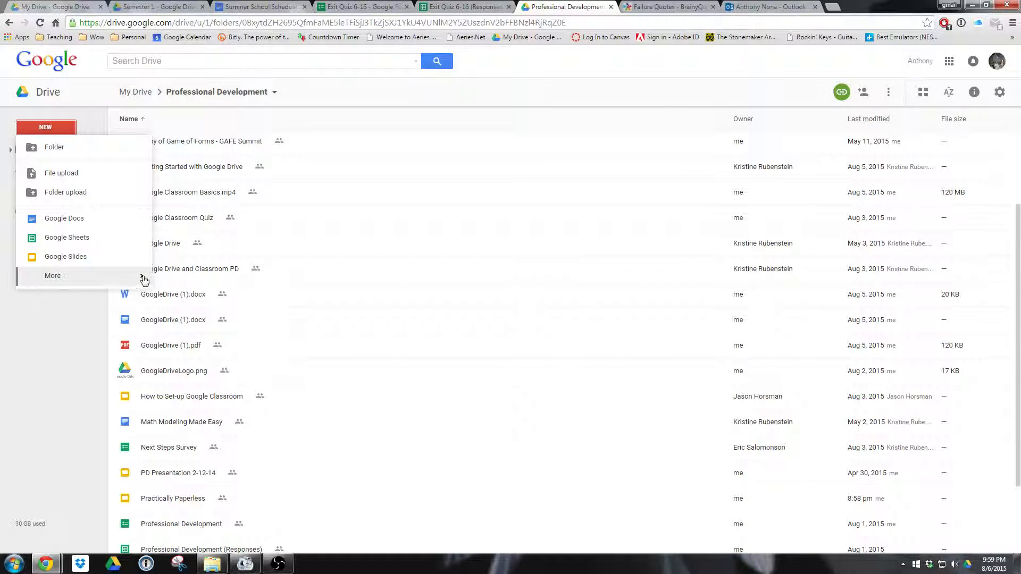
mouse_move(129, 276)
left_click(184, 280)
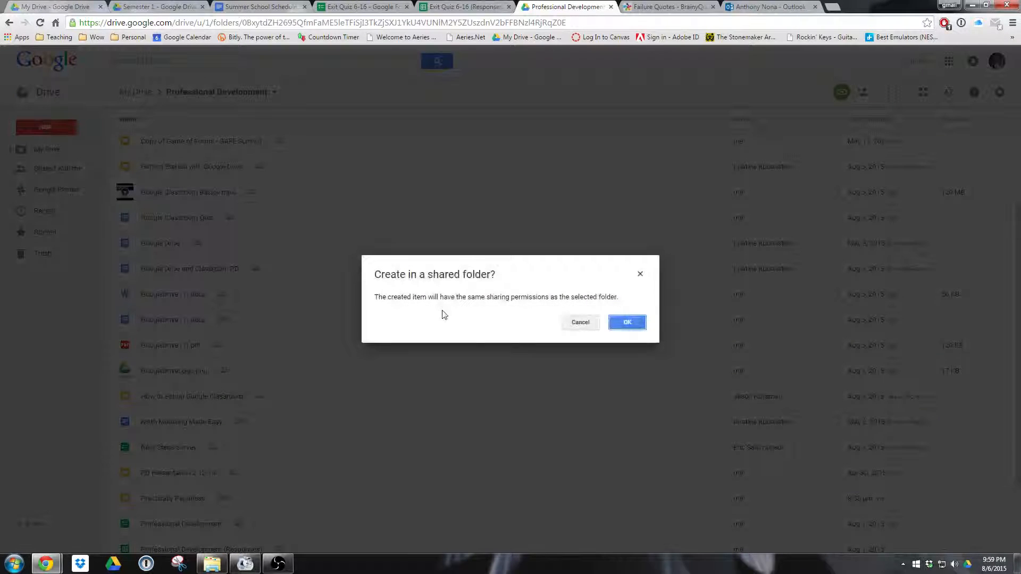
left_click(628, 322)
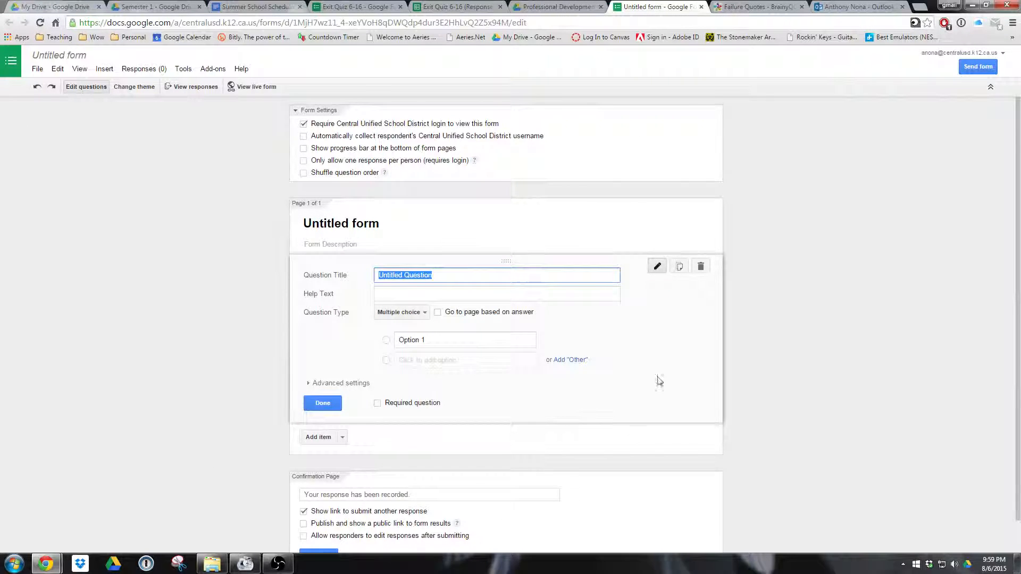
Review the new form's settings, its blank first question and the confirmation page message and options.
scroll(638, 399, "down", 1)
scroll(585, 399, "up", 1)
scroll(518, 349, "down", 2)
scroll(518, 349, "up", 2)
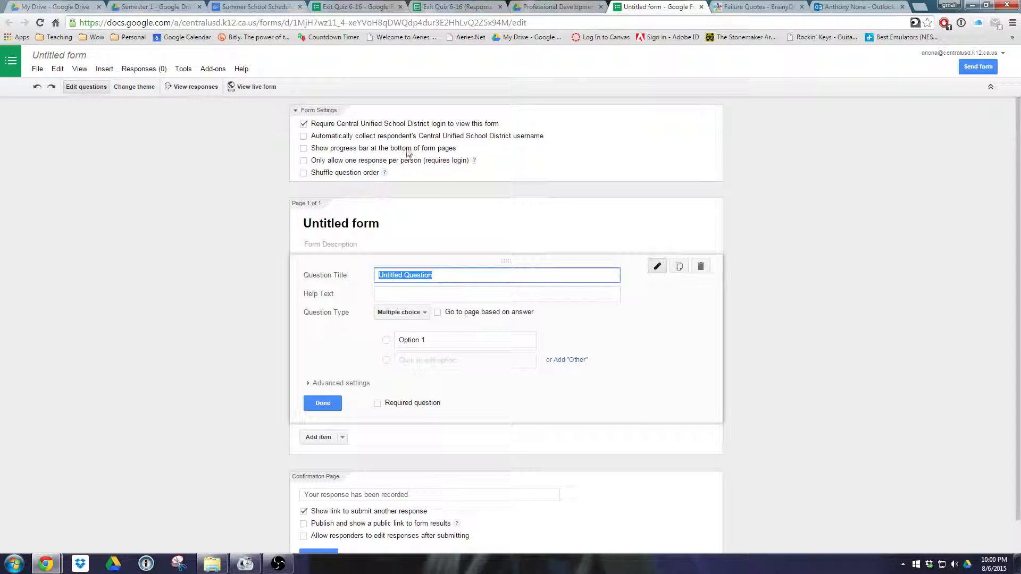
scroll(244, 326, "down", 1)
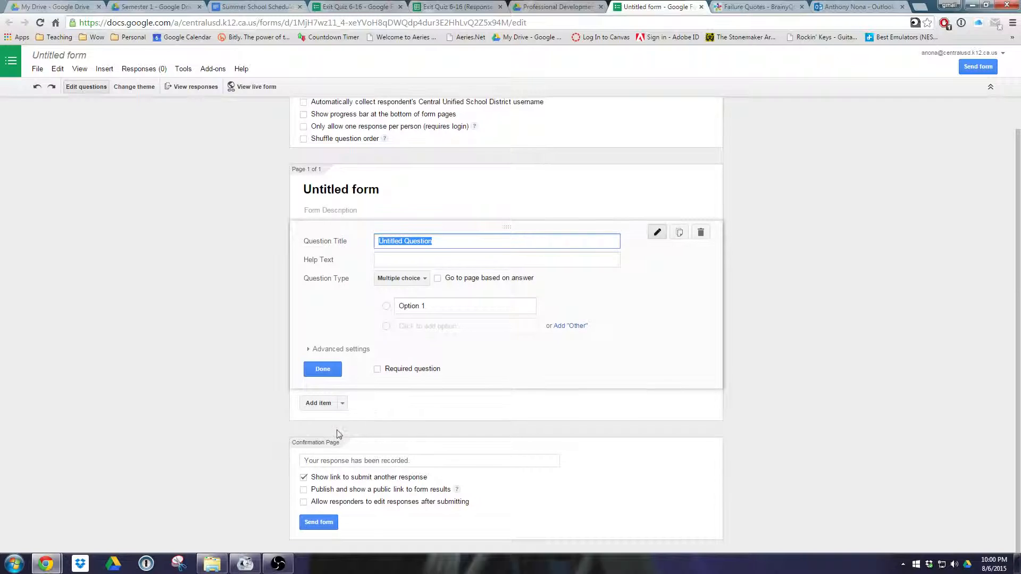
left_click_drag(433, 461, 303, 460)
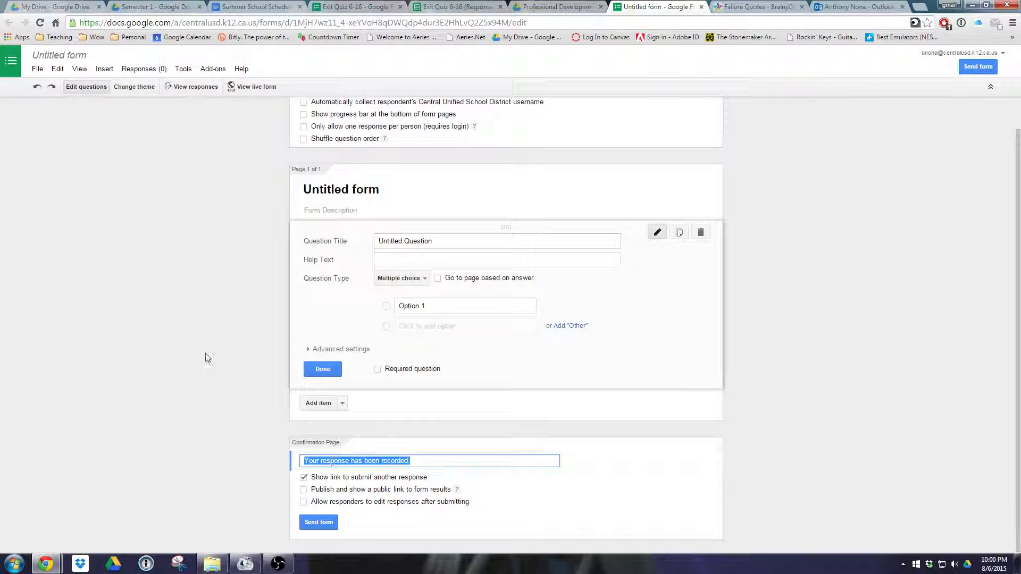
left_click(208, 357)
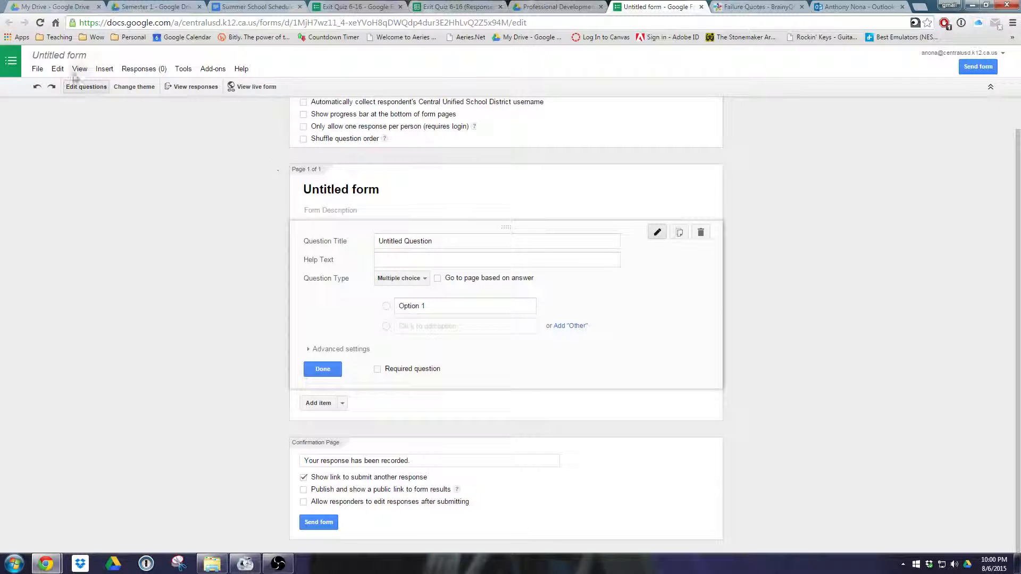
Title the form "Sample Form".
left_click(390, 189)
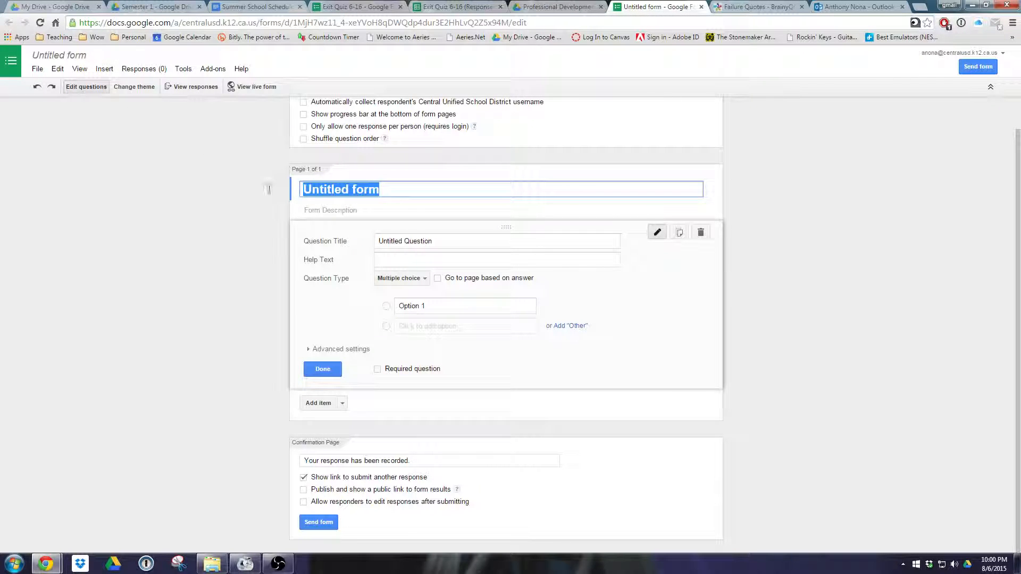
type("Sample ")
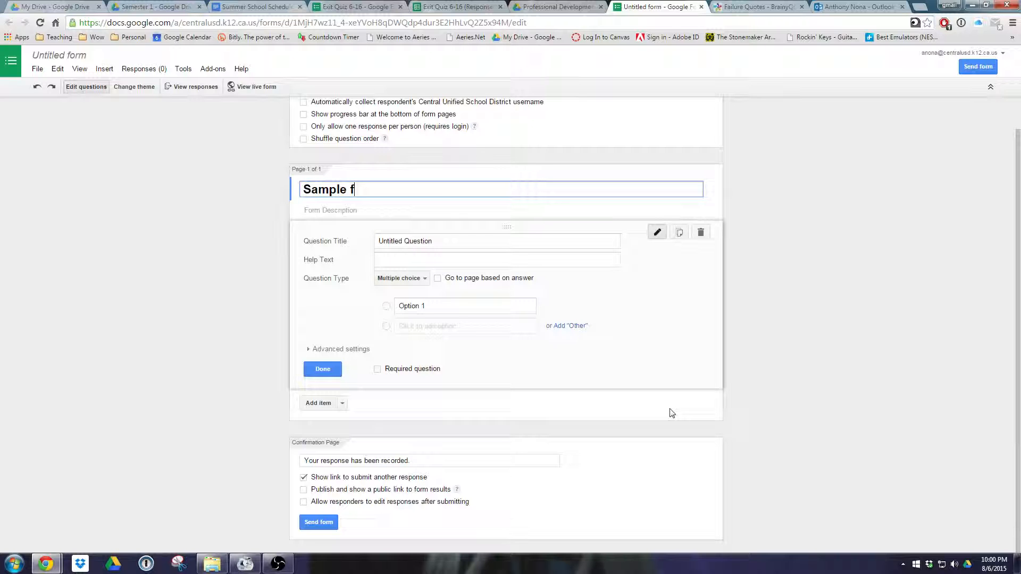
type("Form")
left_click(235, 250)
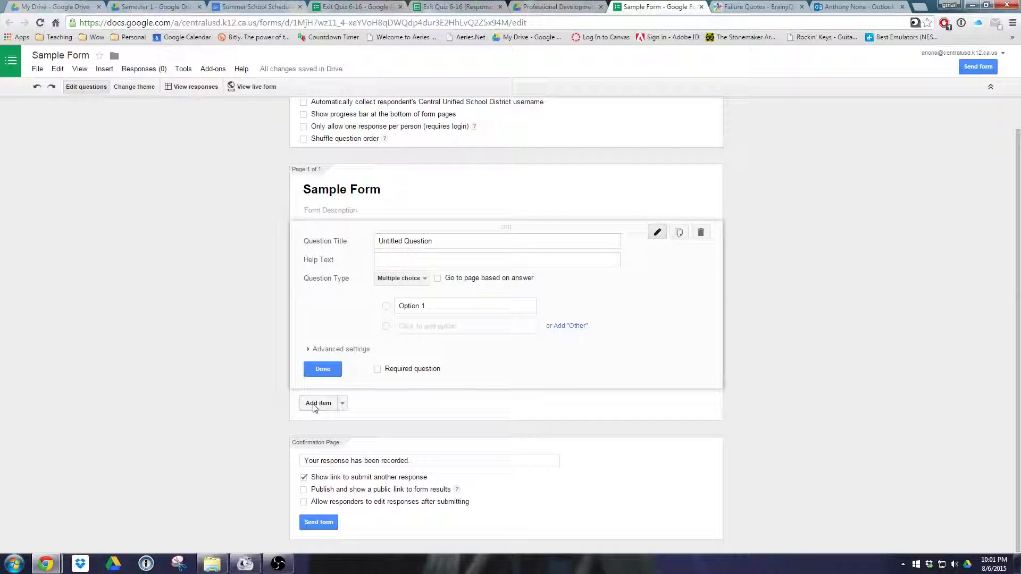
Examine the item types that can be added to the form and the question types available for the first question.
left_click(343, 404)
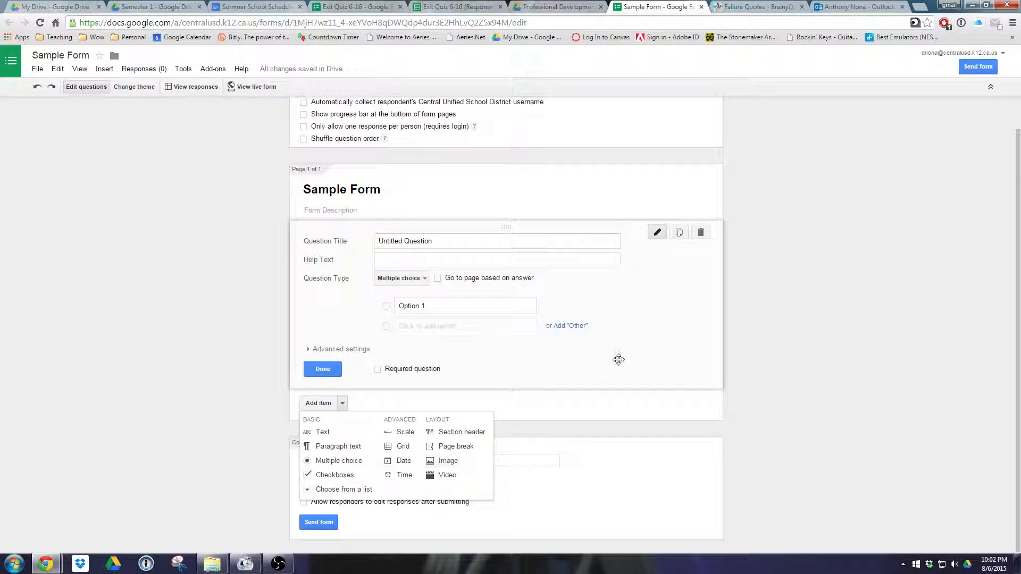
left_click(643, 364)
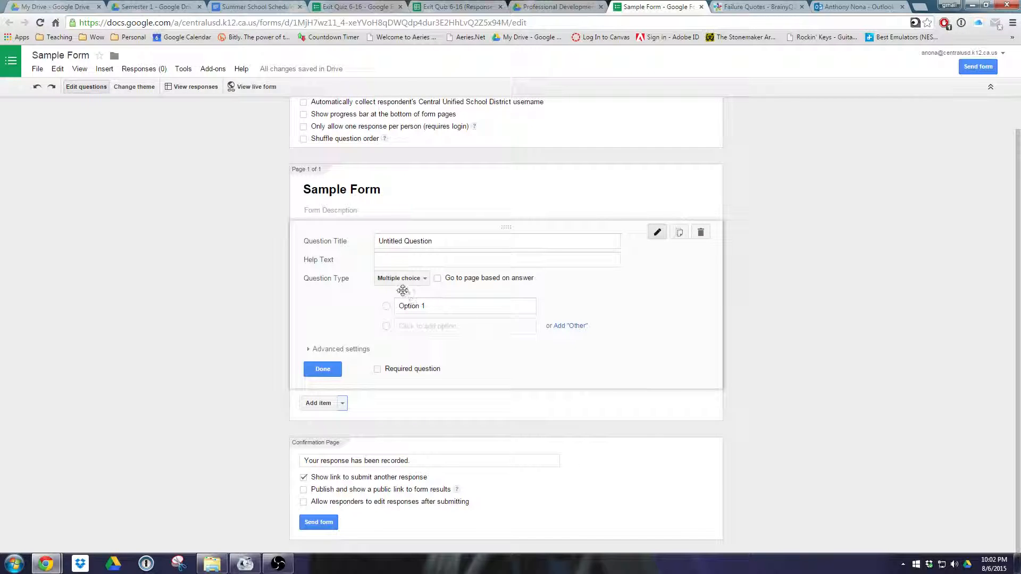
left_click(402, 280)
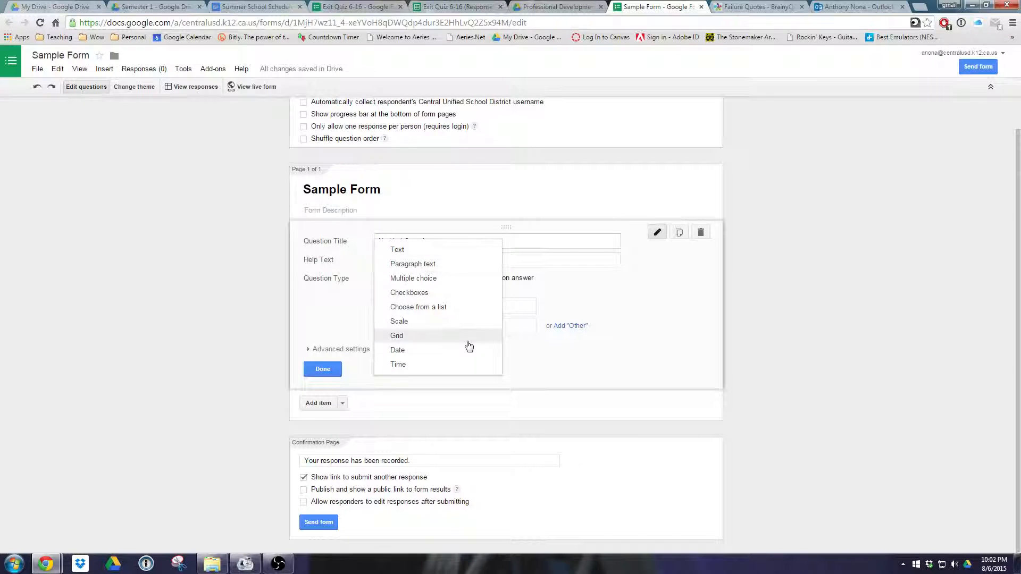
left_click(652, 347)
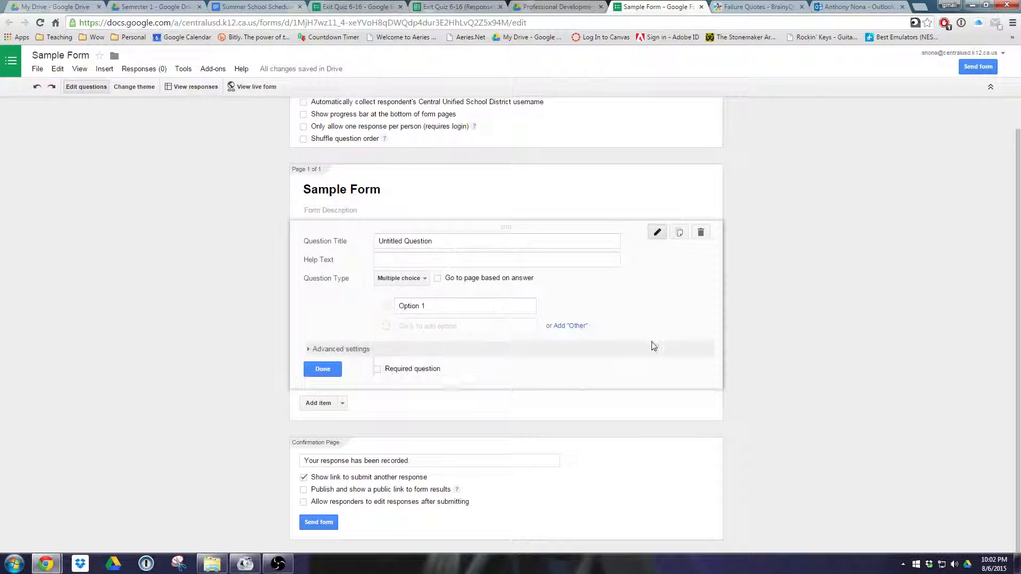
left_click(313, 350)
left_click(342, 404)
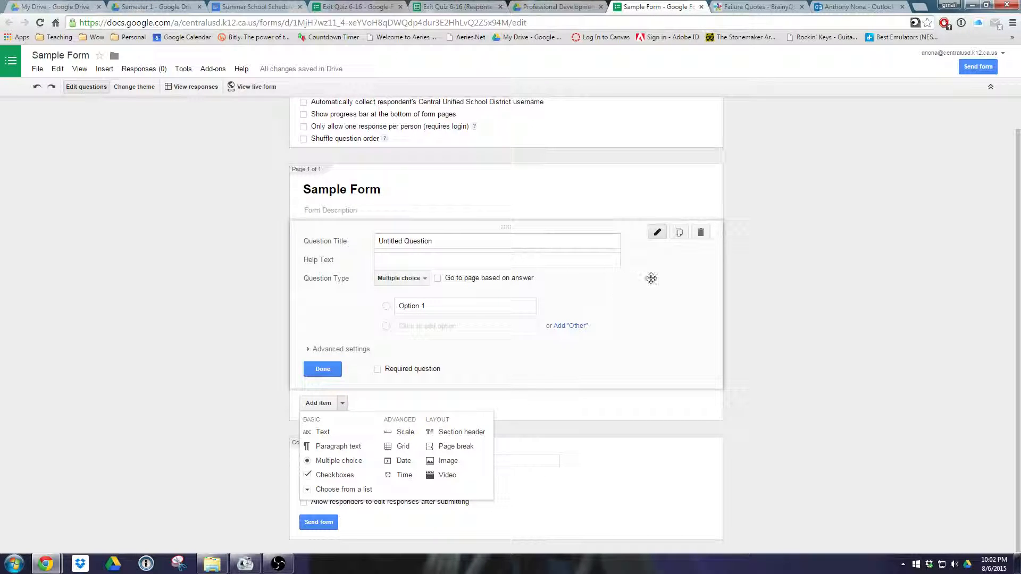
left_click(325, 320)
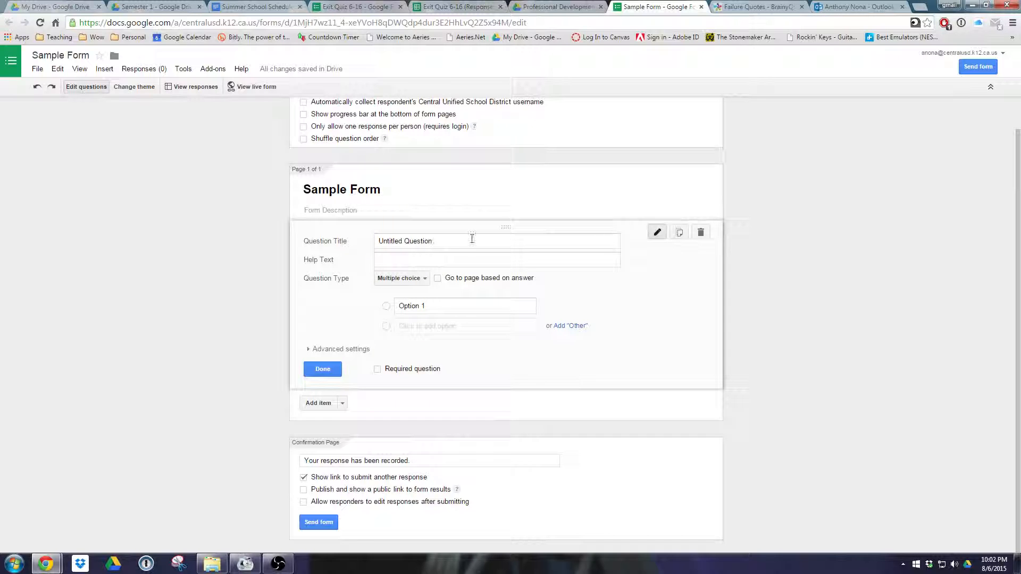
Title the first question "What is your favorite candy bar?" and give it the help text "Please select only one".
left_click_drag(472, 239, 353, 240)
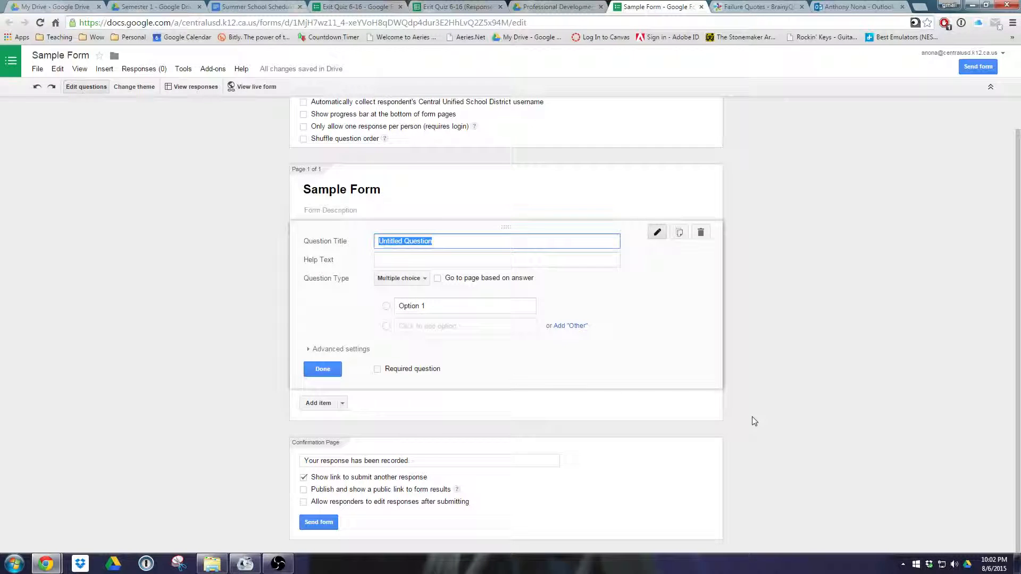
type("What i")
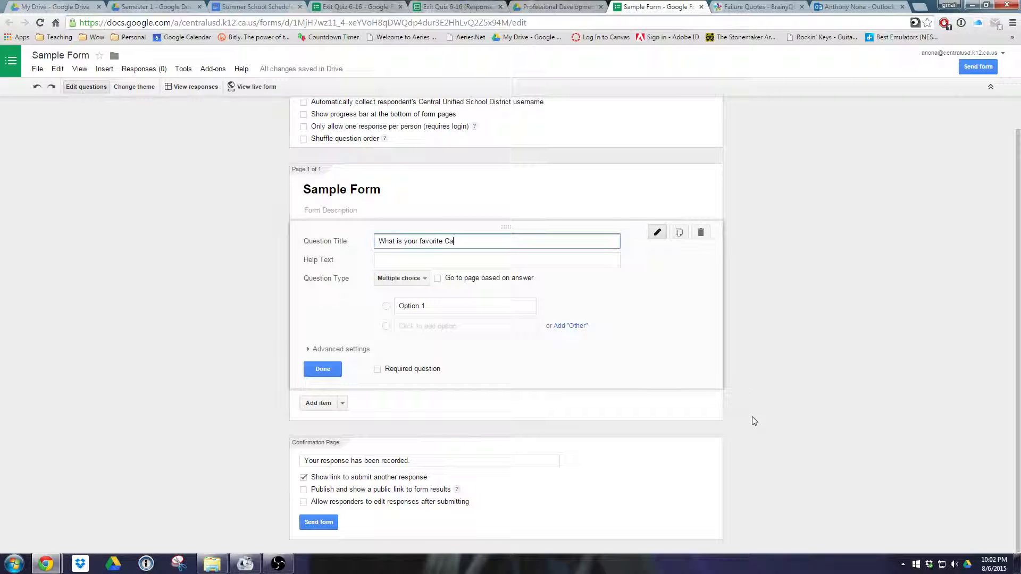
type("s your favorite candy bar?")
left_click(439, 258)
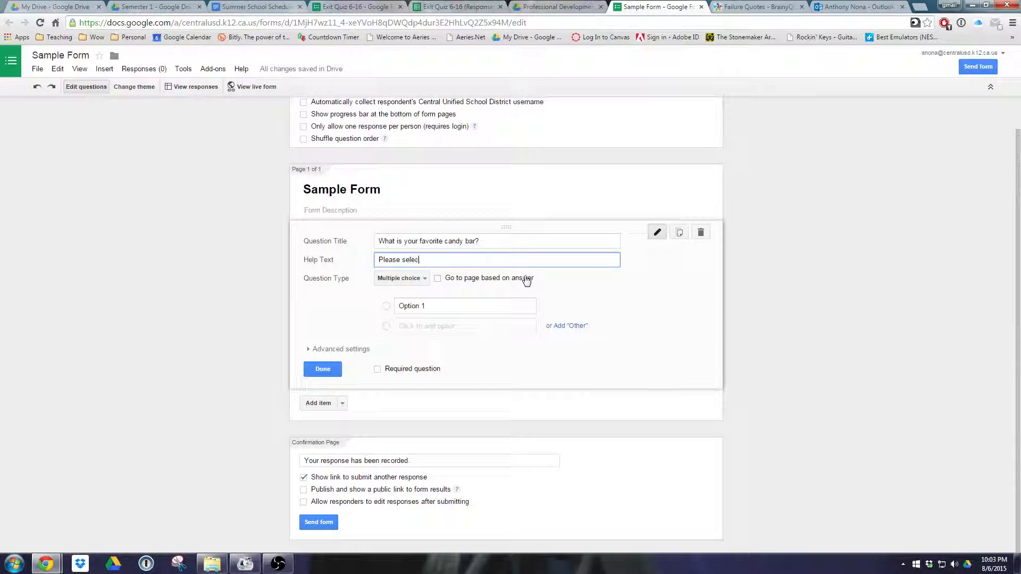
type("t only one")
Enter Twix, Snickers and Hershey's as the first three answer options of the candy bar question.
left_click(455, 302)
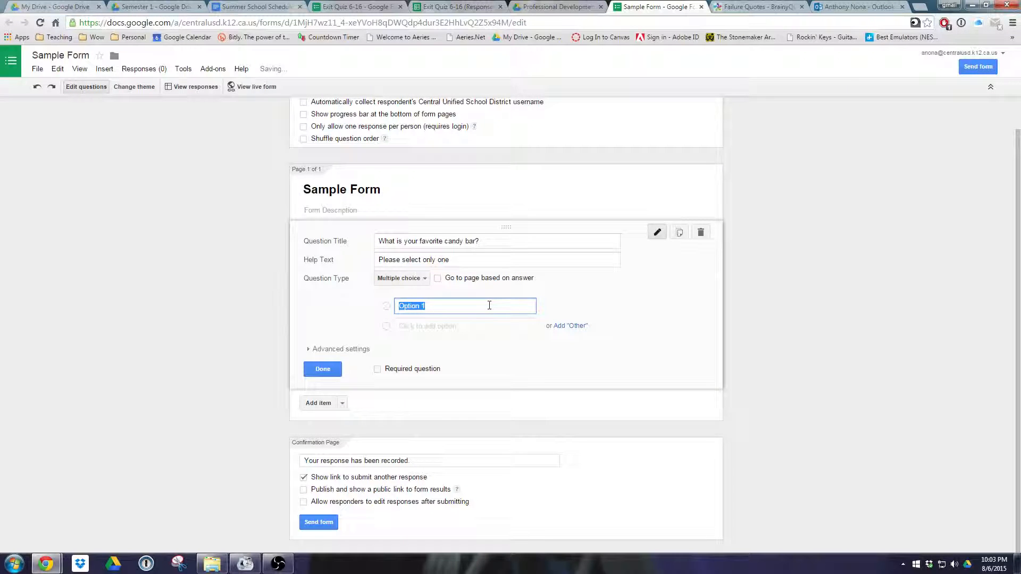
type("t")
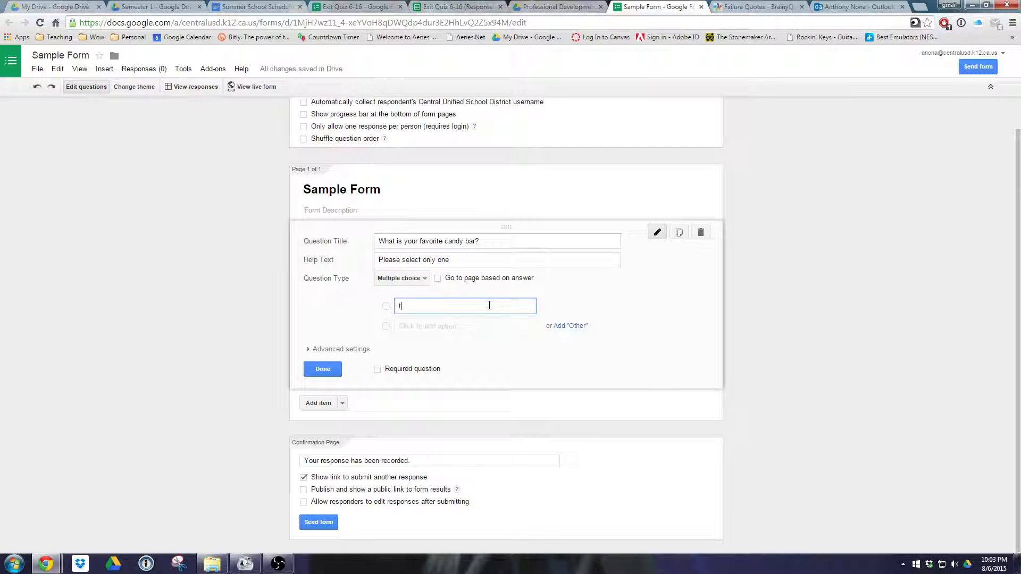
key("BackSpace")
key("Return")
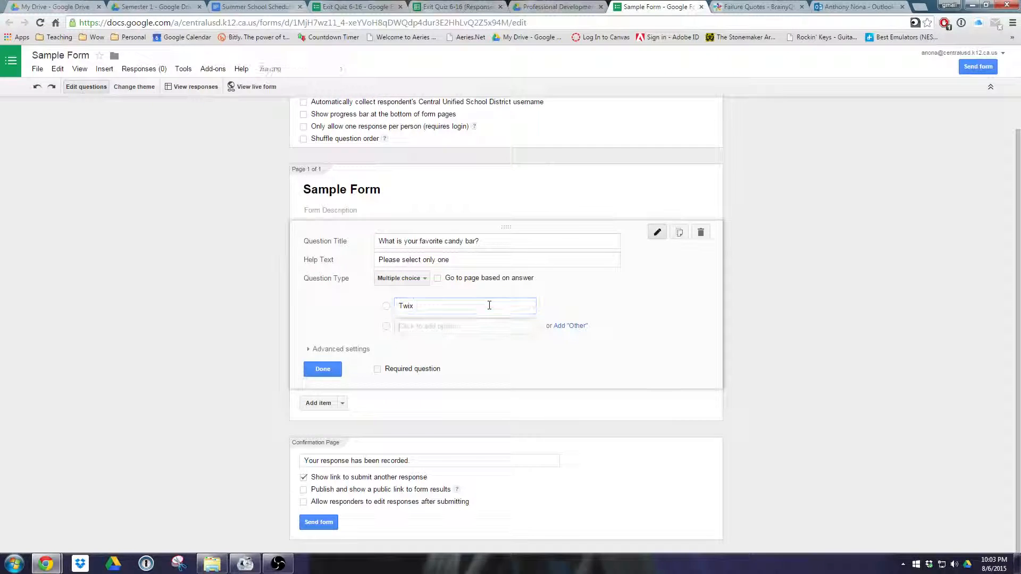
type("Snickers")
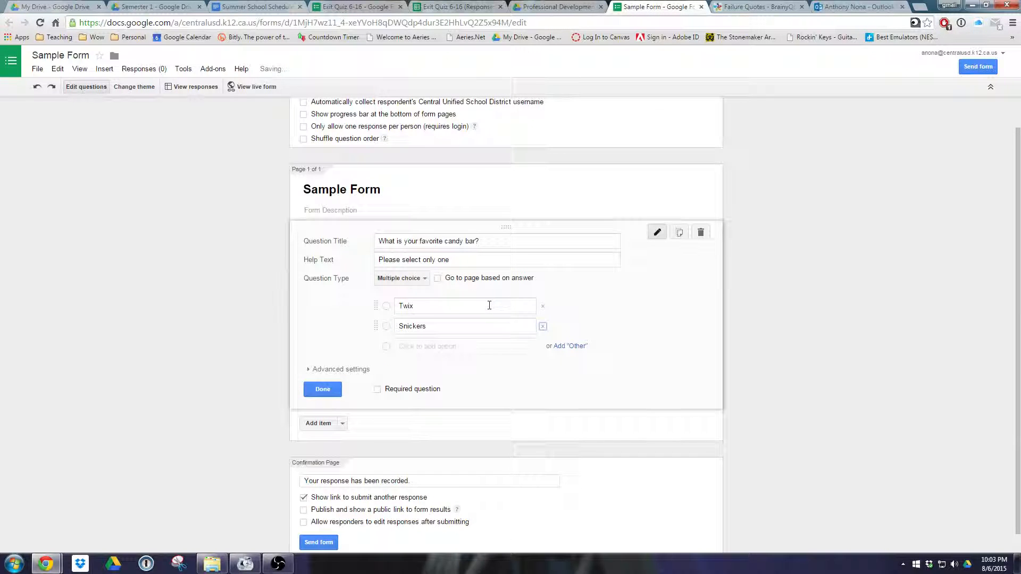
key("Return")
type("Hershey")
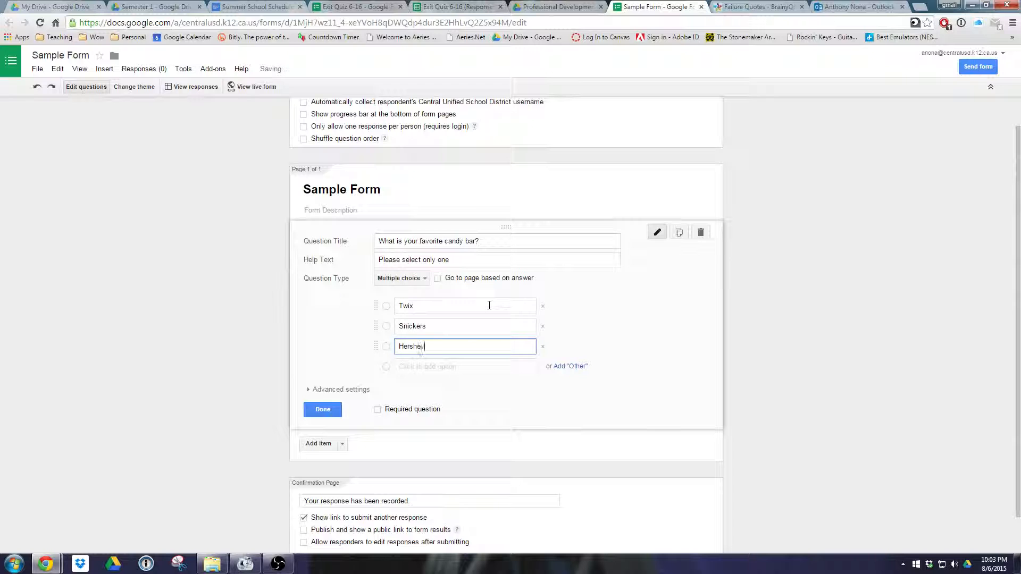
type("s")
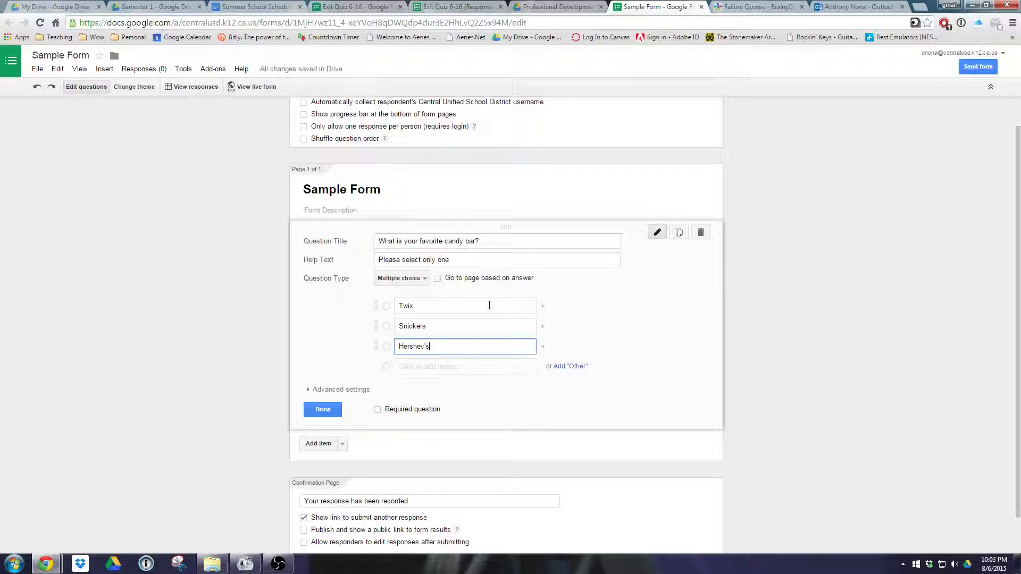
Add Milky Way and Almond Joy as the fourth and fifth answer options.
key("Return")
type("M")
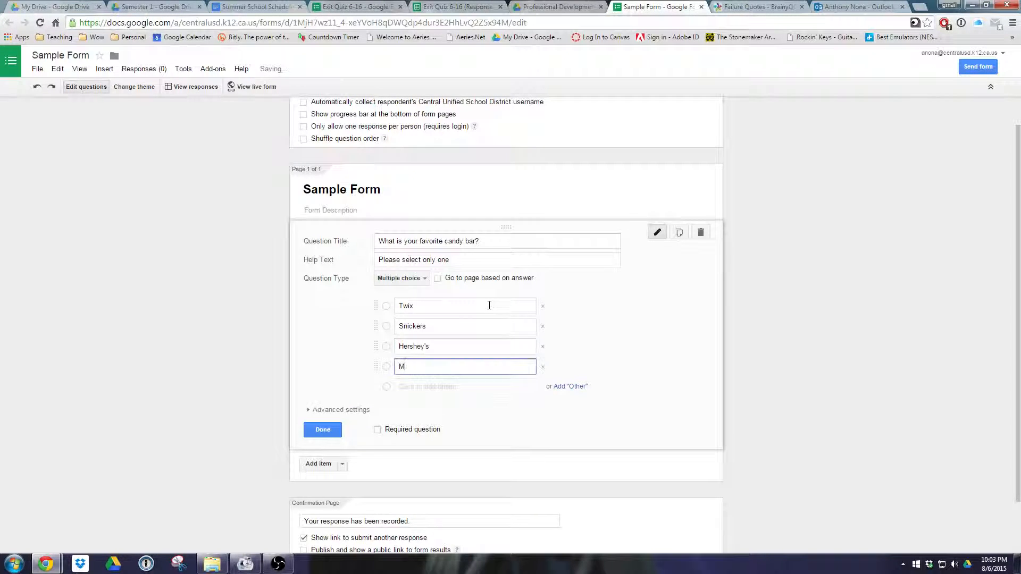
type("ilky Way")
key("Return")
type("Alm")
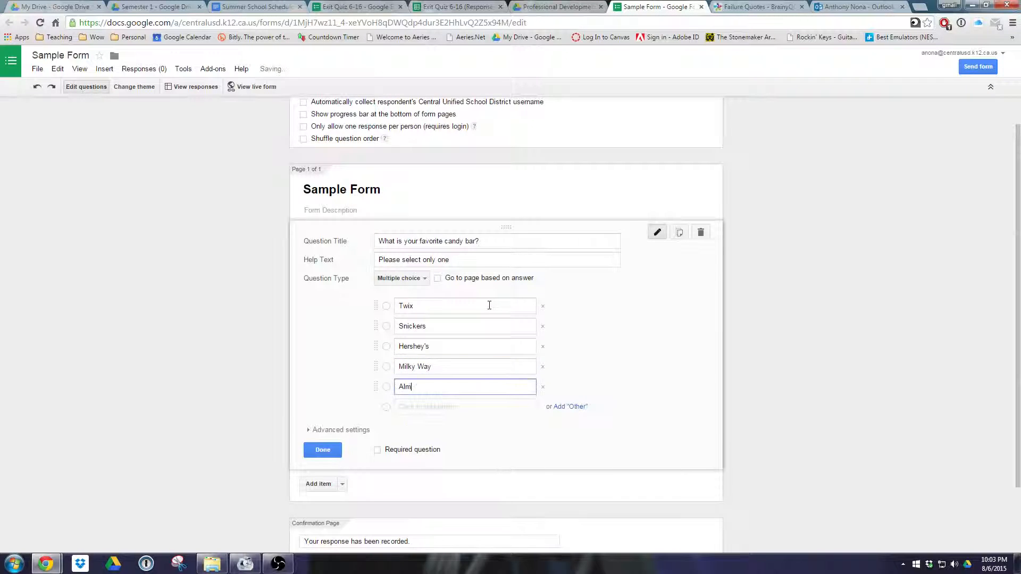
type("ond Joy")
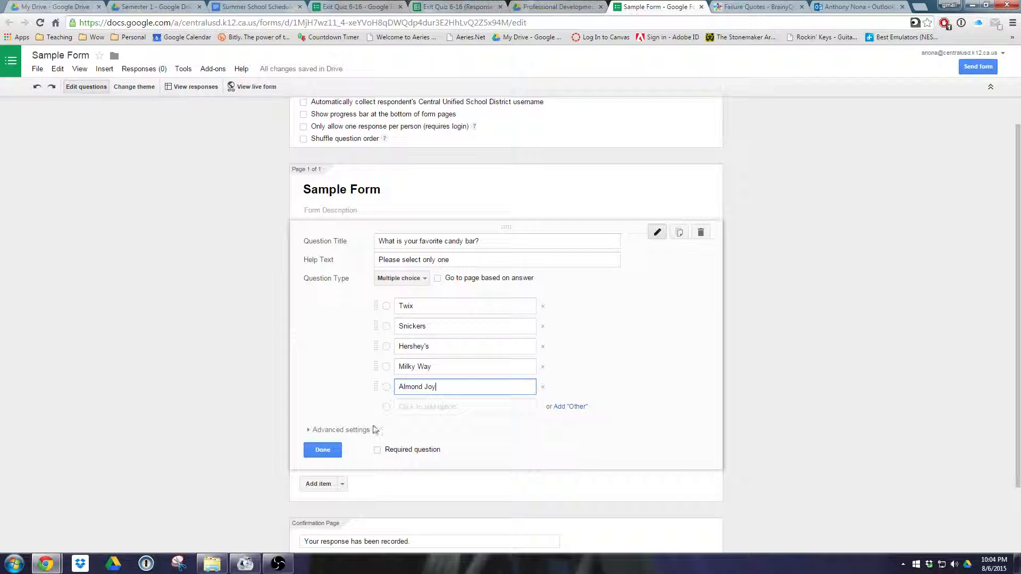
Examine the candy bar question's option reordering handles, advanced settings and list of question types.
left_click(332, 379)
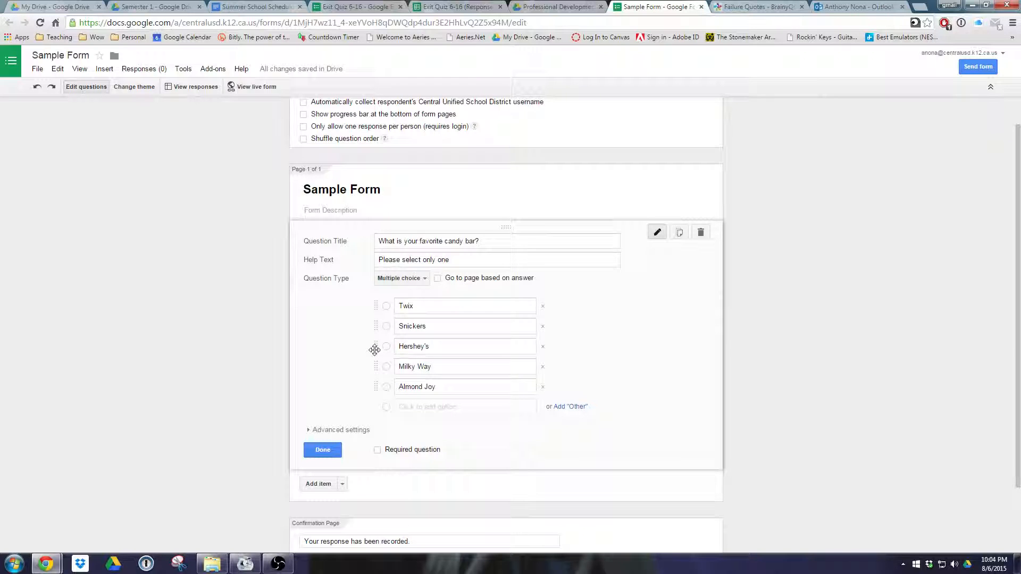
mouse_move(376, 348)
left_mouse_down()
mouse_move(376, 310)
mouse_move(378, 358)
mouse_move(377, 349)
left_mouse_up()
left_click(314, 430)
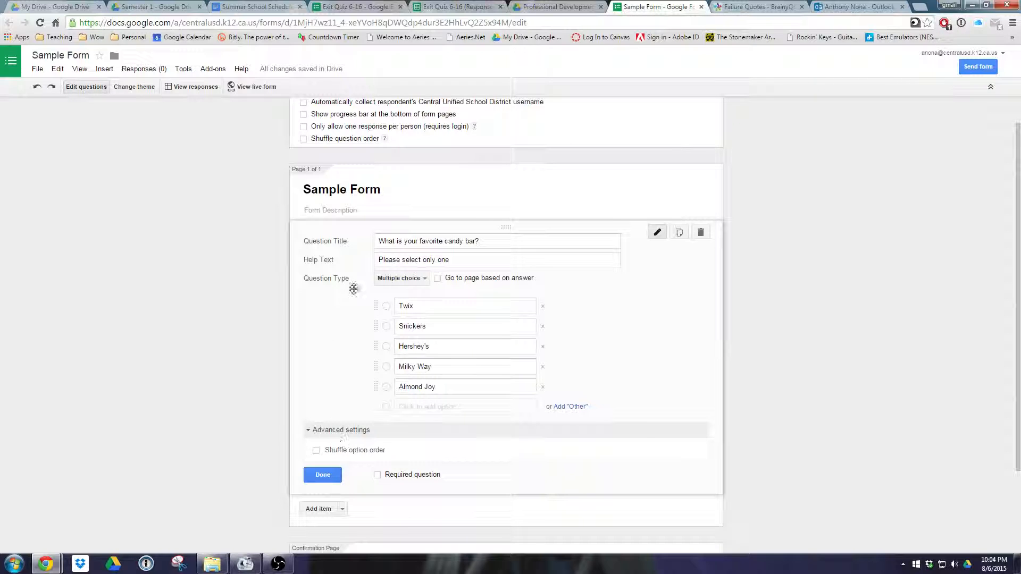
left_click(403, 279)
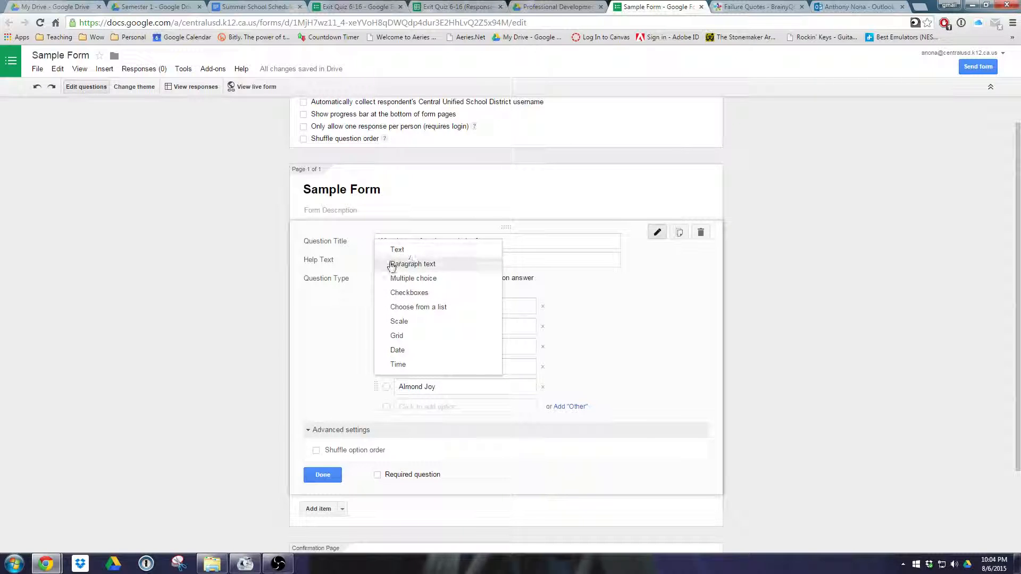
left_click(314, 383)
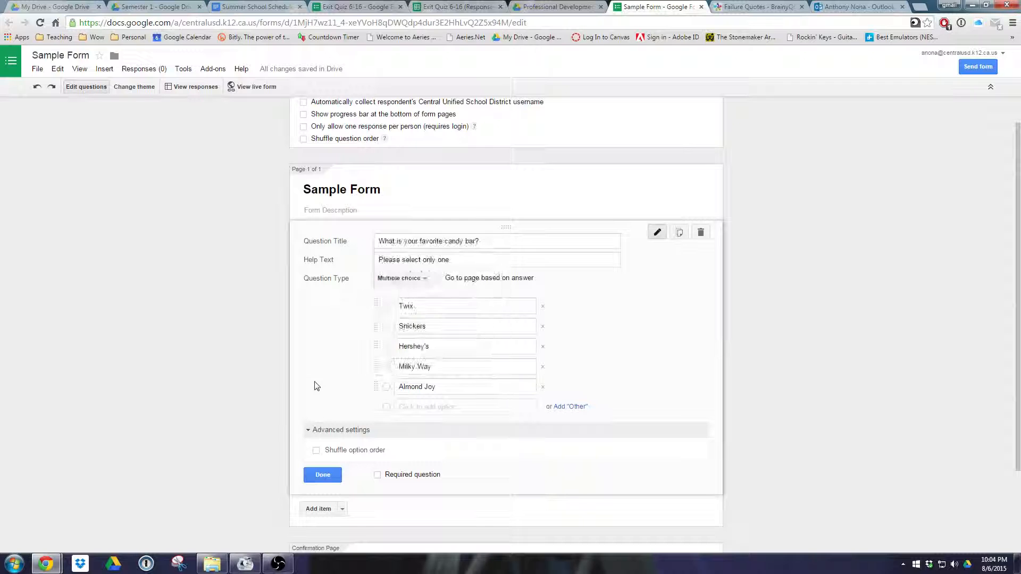
left_click(314, 431)
Make the candy bar question required.
left_click(377, 450)
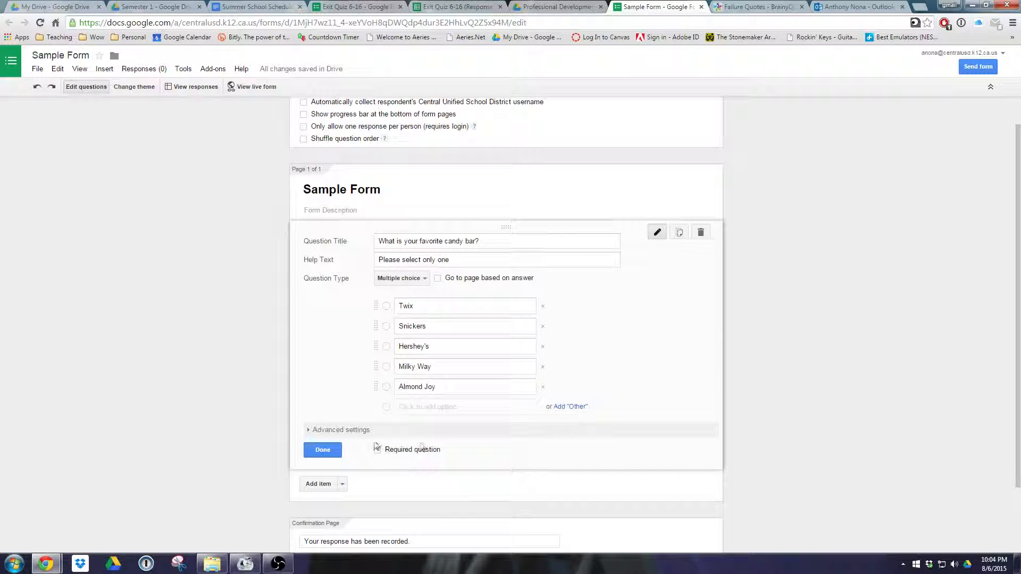
left_click(377, 449)
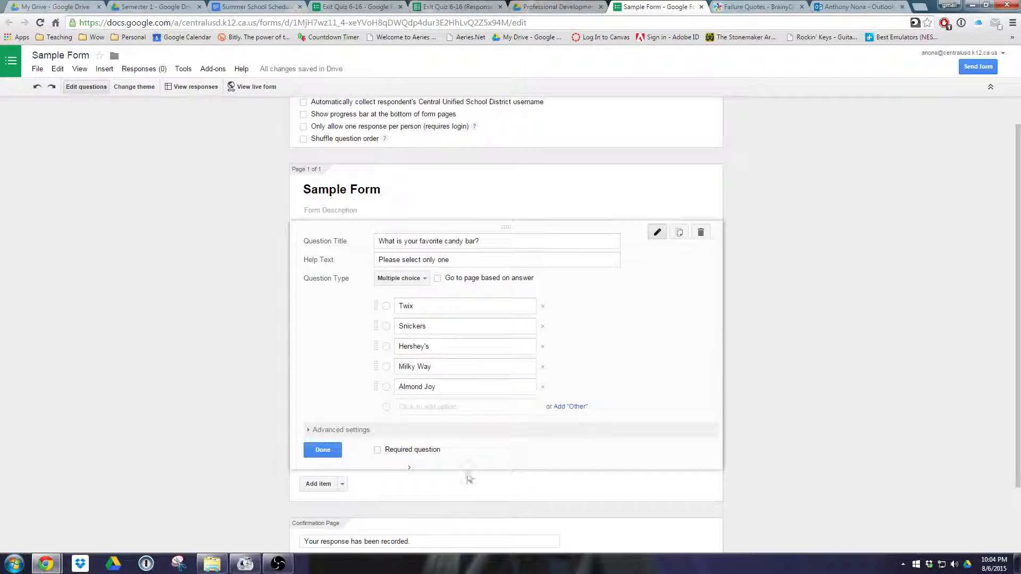
left_click(377, 451)
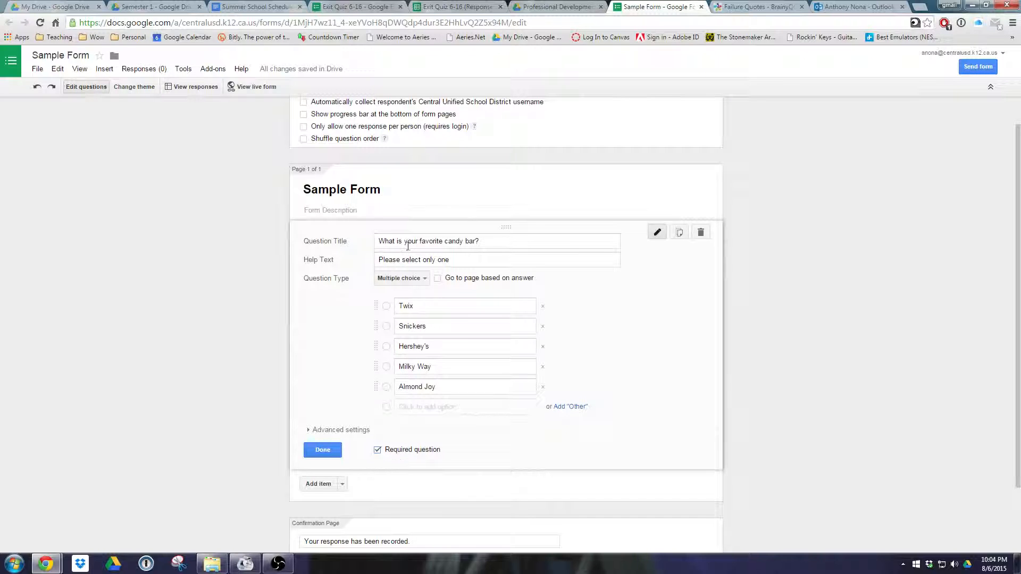
Make the candy bar question optional and finish editing it.
left_click(379, 452)
left_click(321, 451)
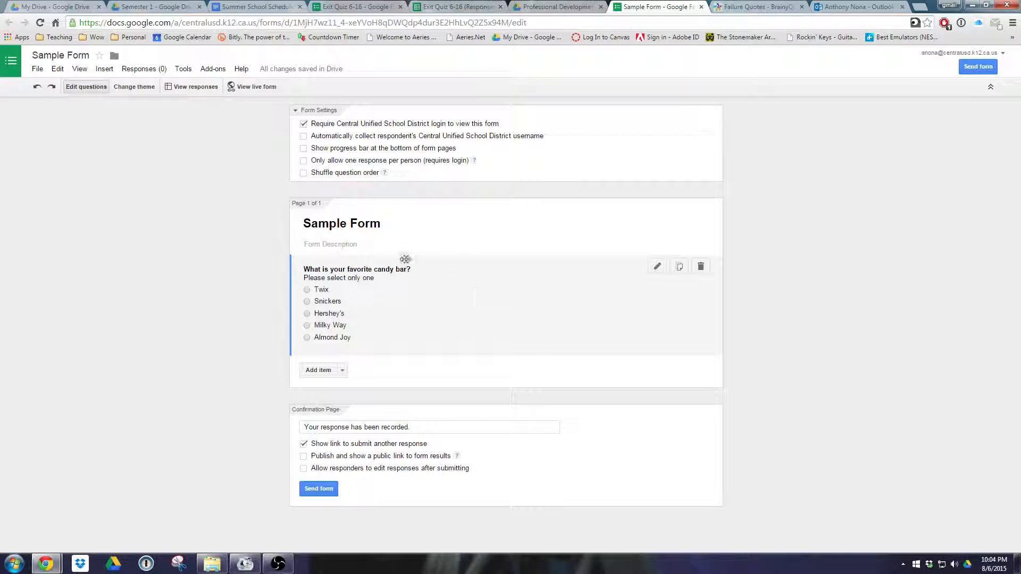
left_click(658, 267)
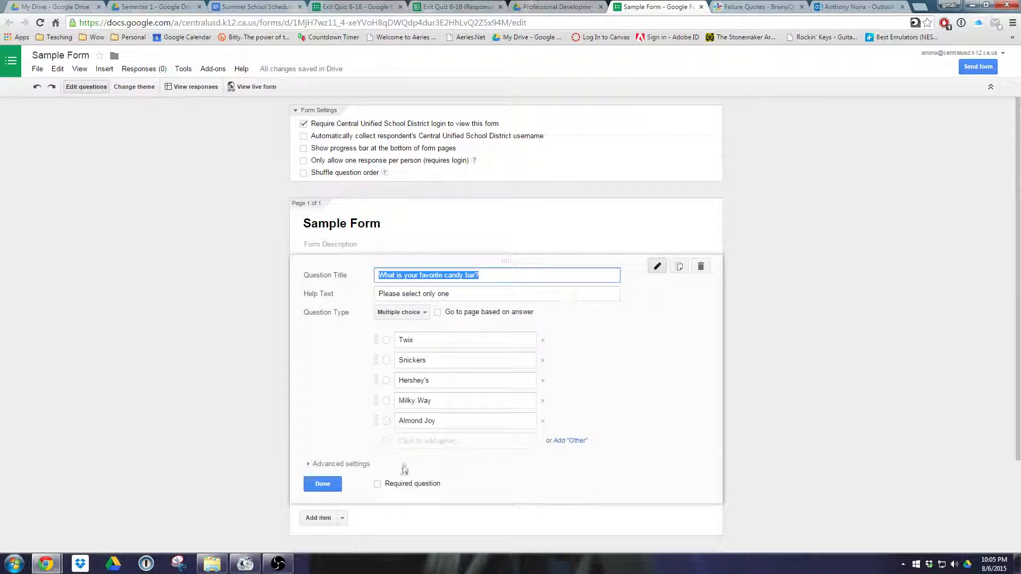
left_click(323, 484)
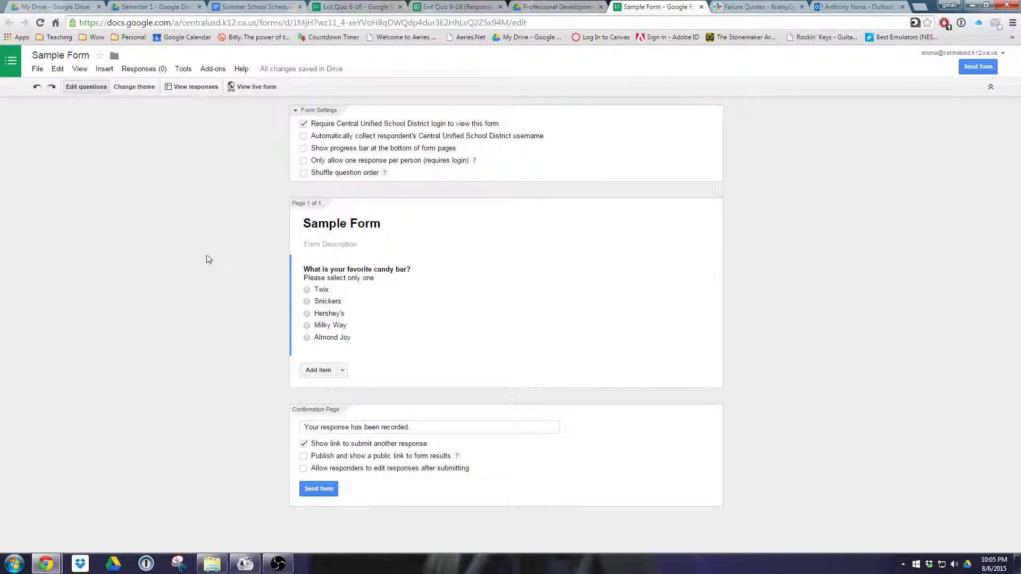
Stop requiring a Central Unified School District login to view the form, allowing access from outside the district.
left_click(304, 126)
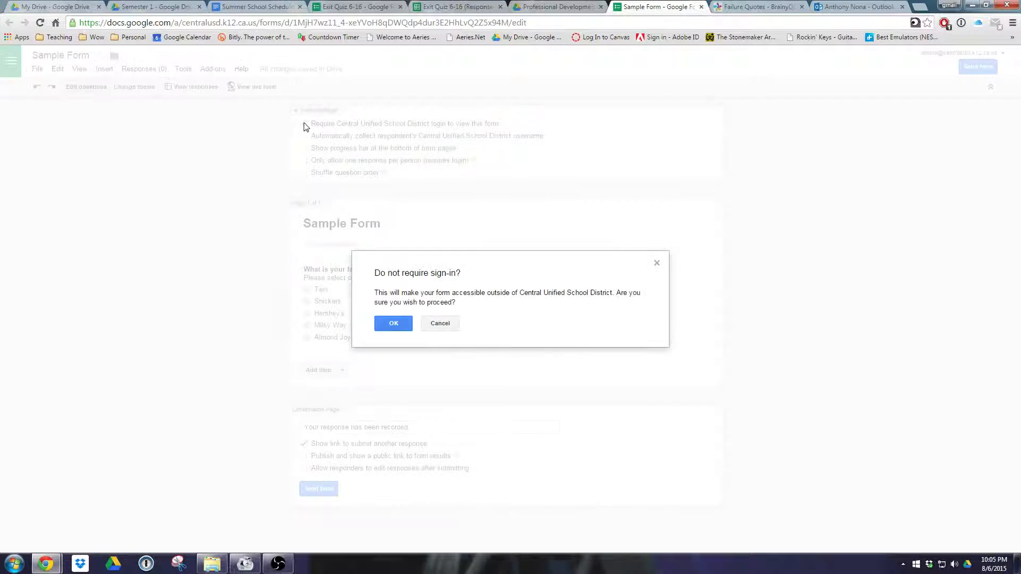
left_click(392, 322)
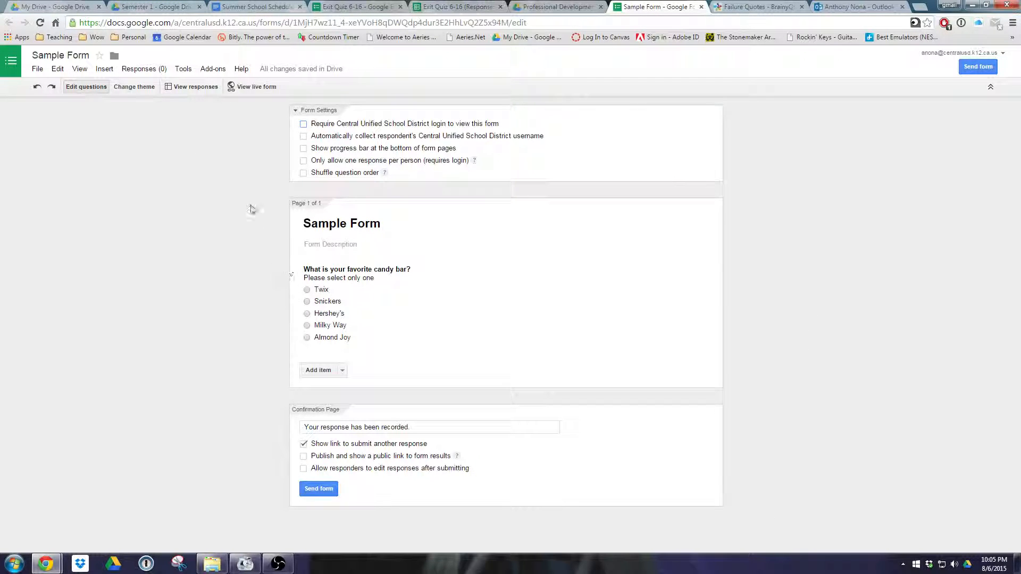
left_click(105, 68)
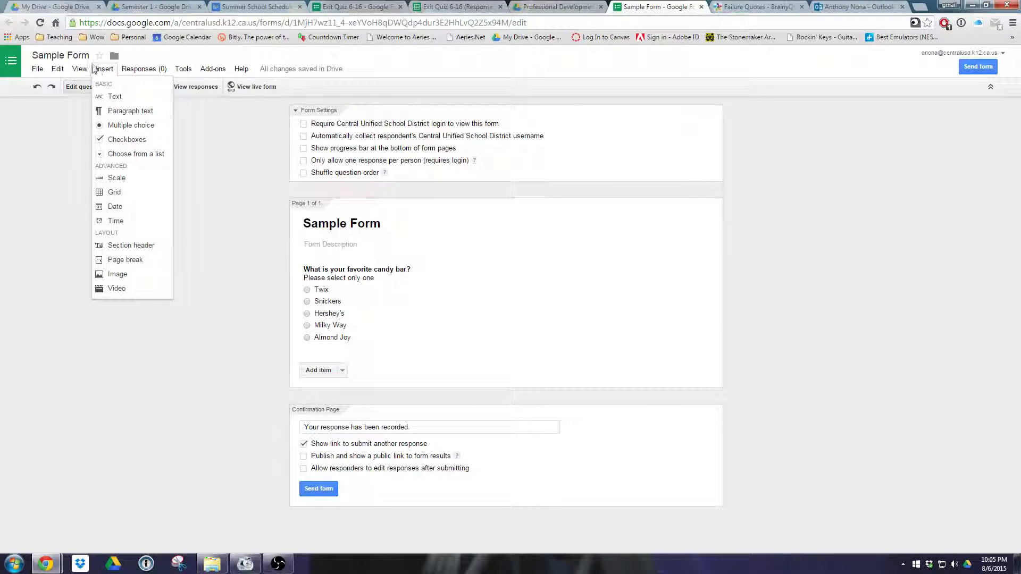
mouse_move(79, 68)
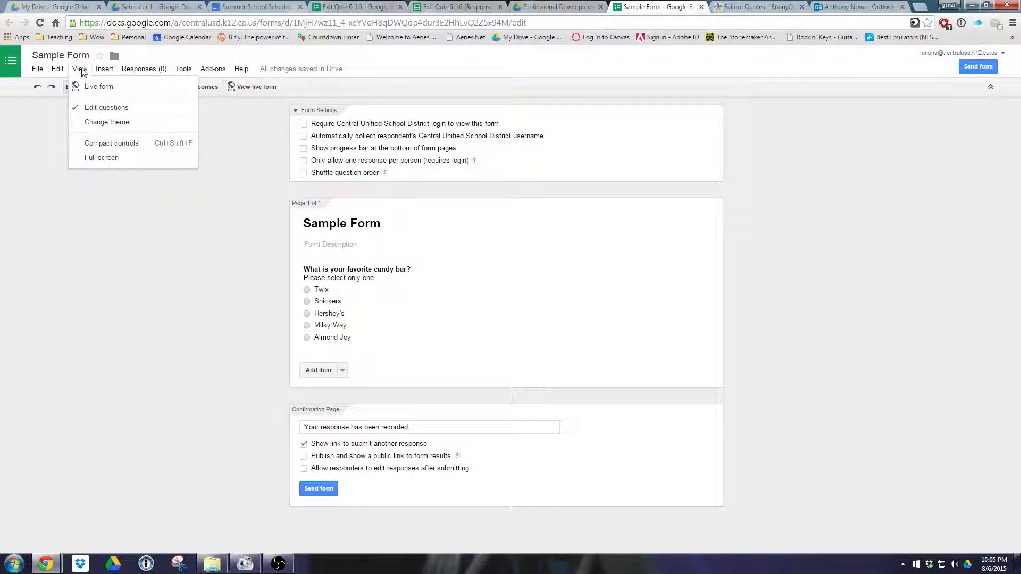
left_click(150, 59)
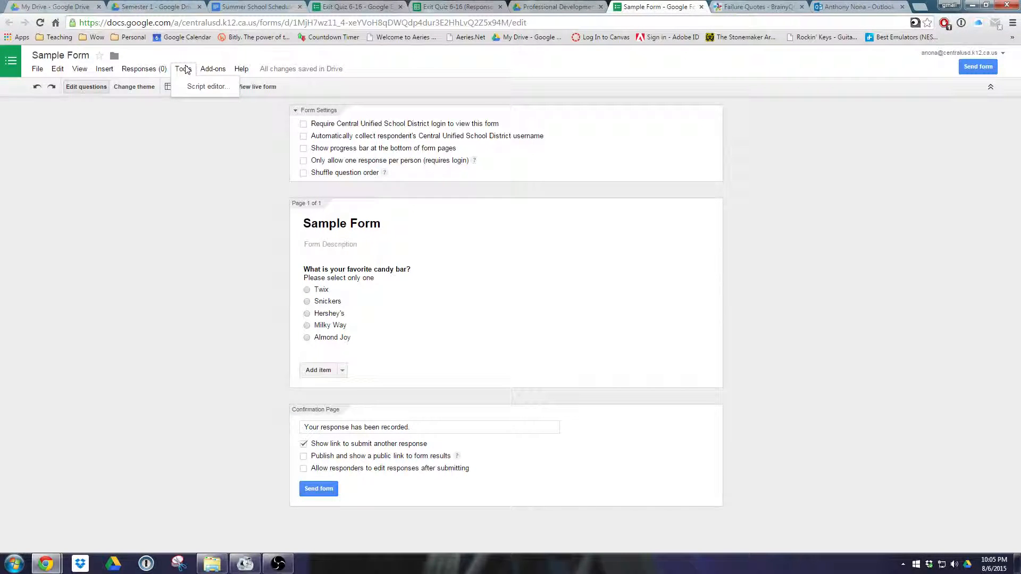
left_click(208, 70)
left_click(213, 298)
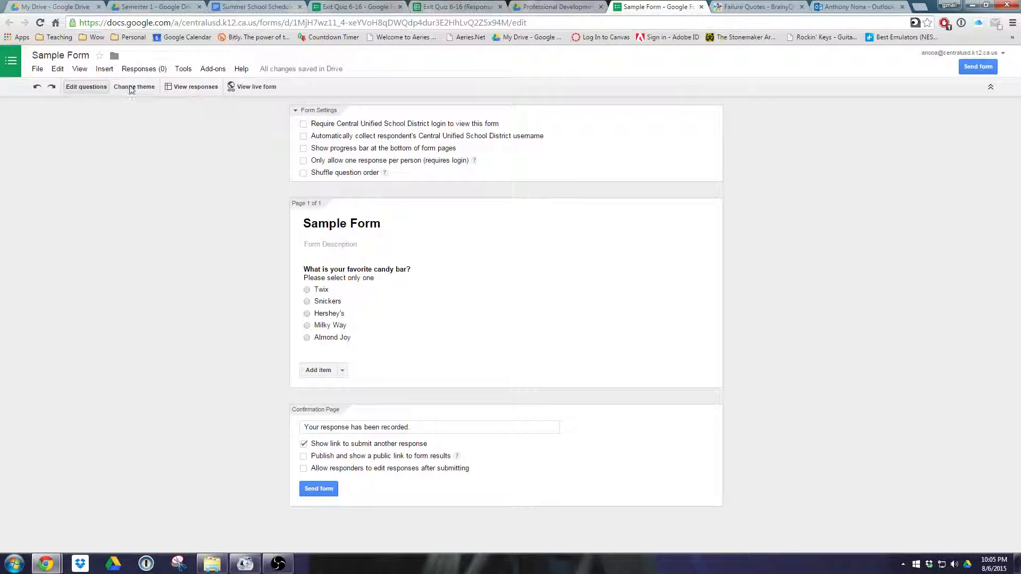
Apply the Birthday Cats theme to the form and return to editing its questions.
left_click(132, 90)
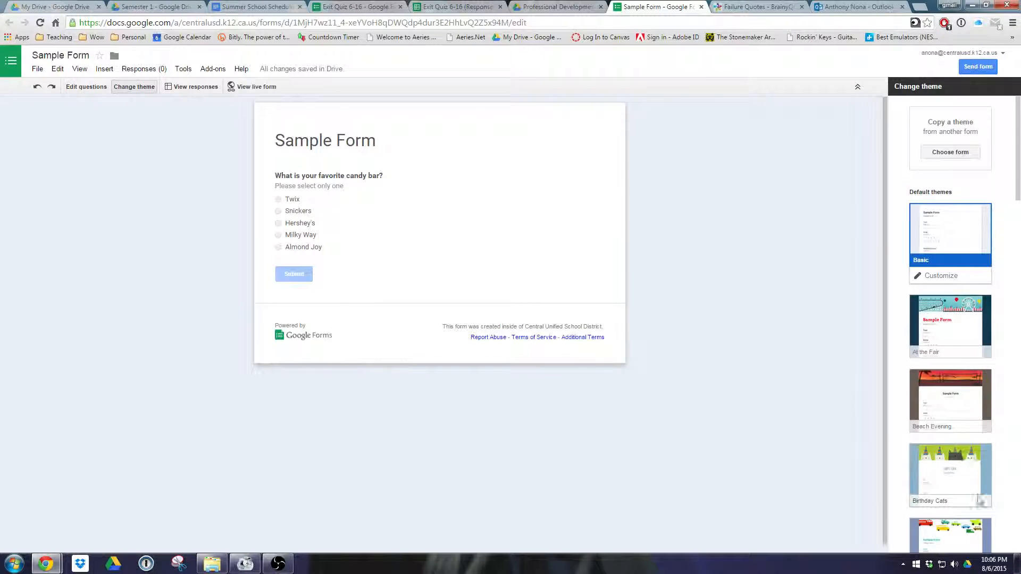
scroll(963, 495, "down", 3)
scroll(973, 391, "up", 1)
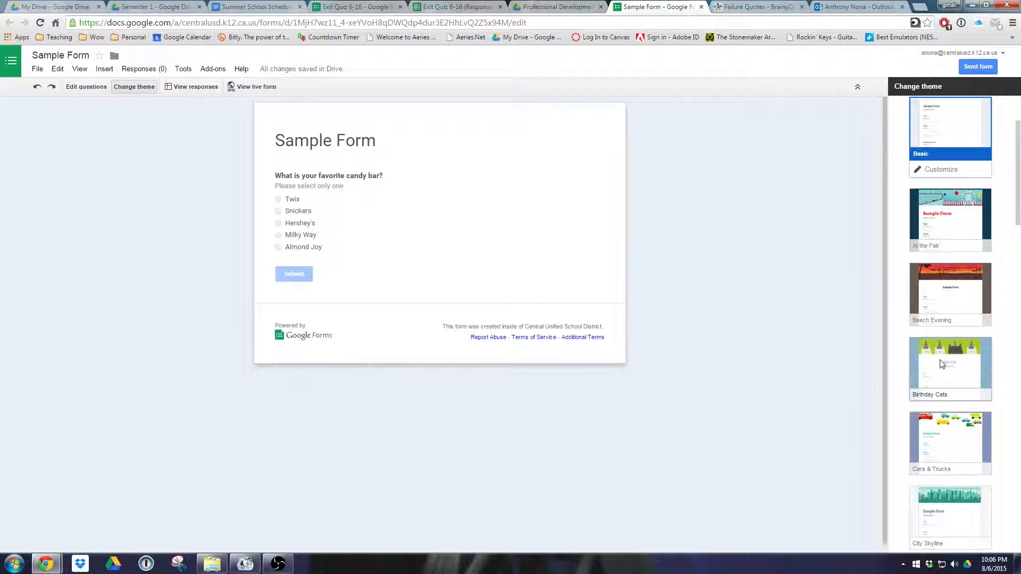
left_click(948, 374)
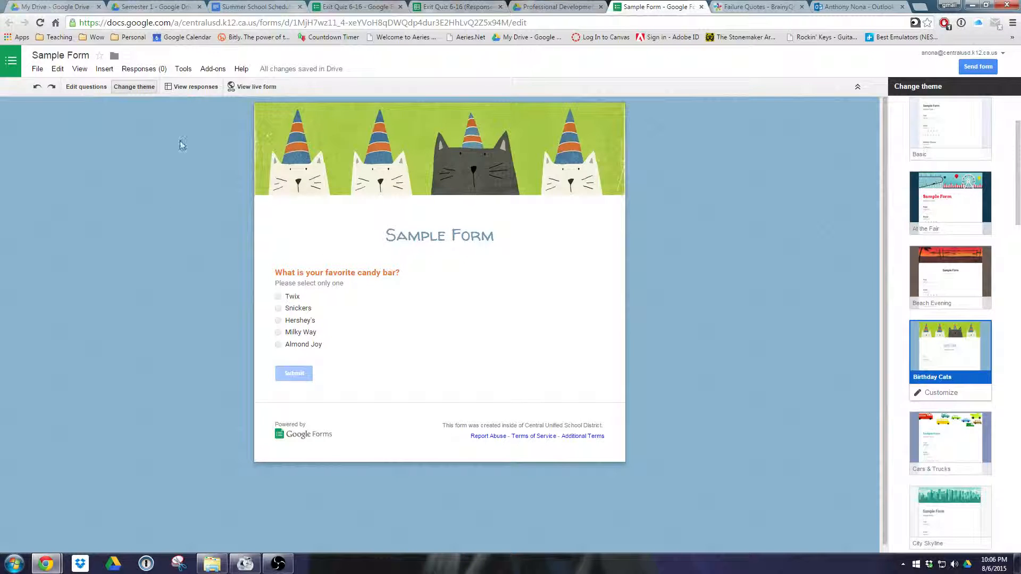
left_click(86, 87)
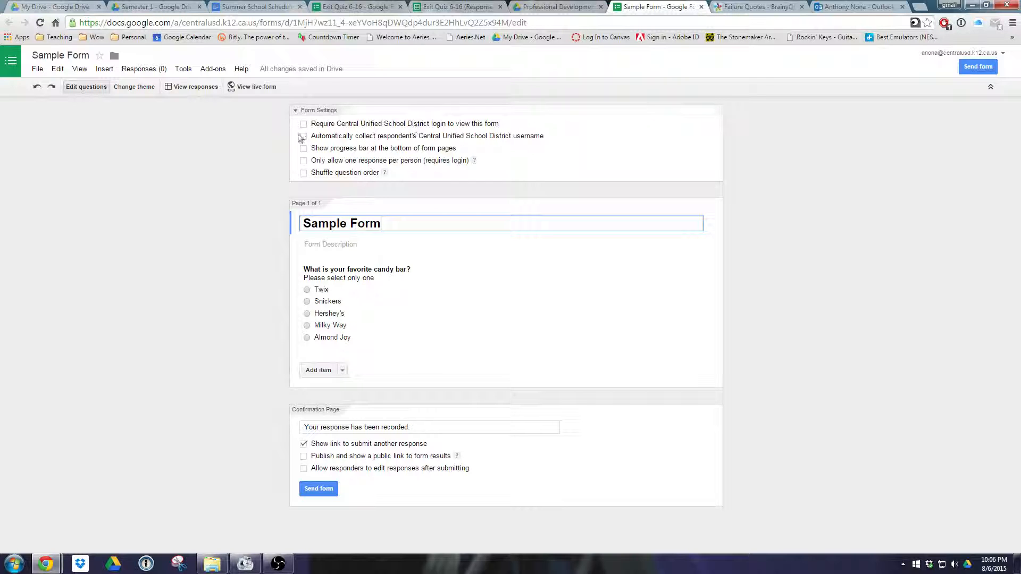
Open the live form and copy its web address for sharing, closing the unneeded Failure Quotes page.
left_click(237, 88)
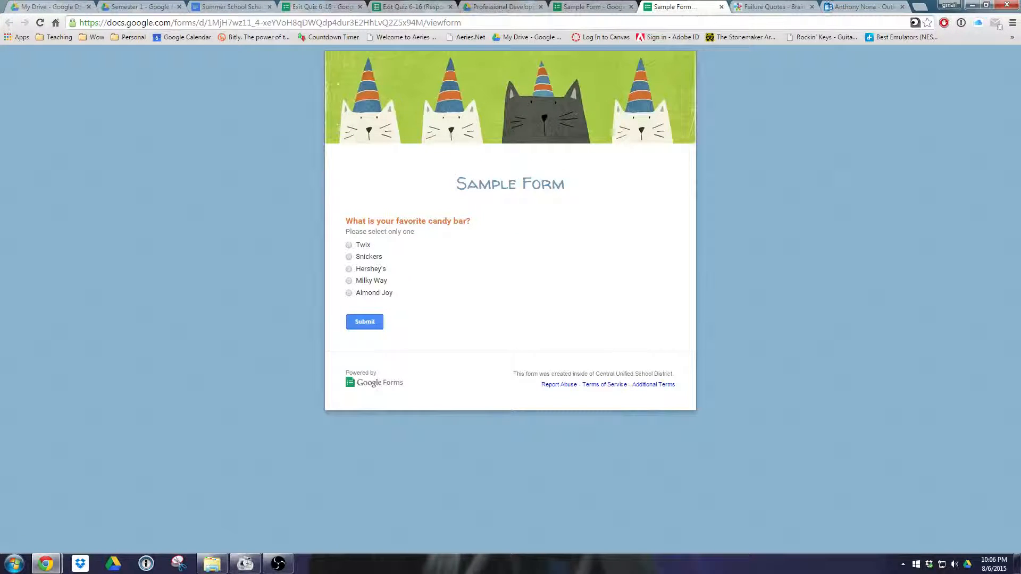
left_click(812, 7)
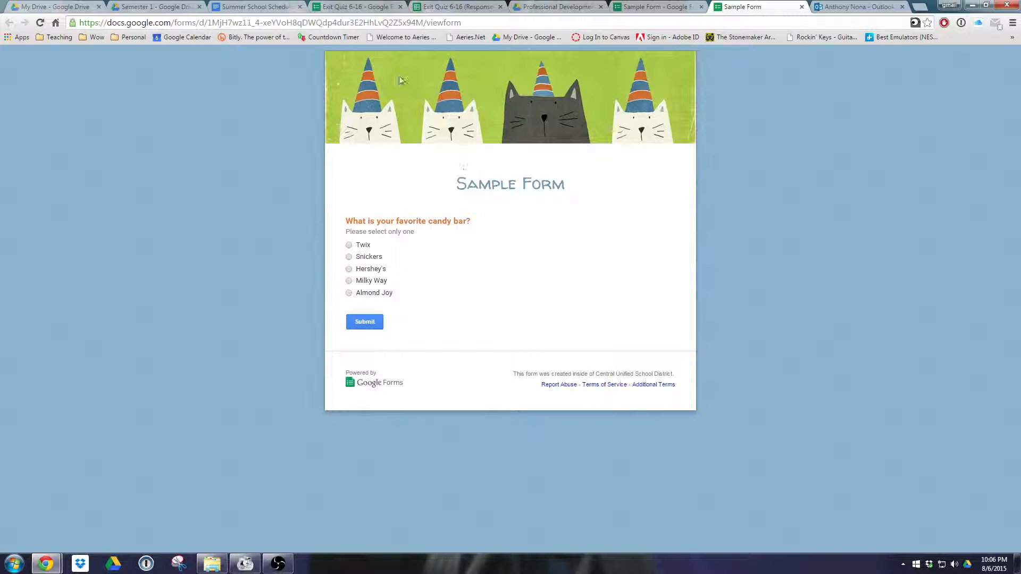
left_click(369, 22)
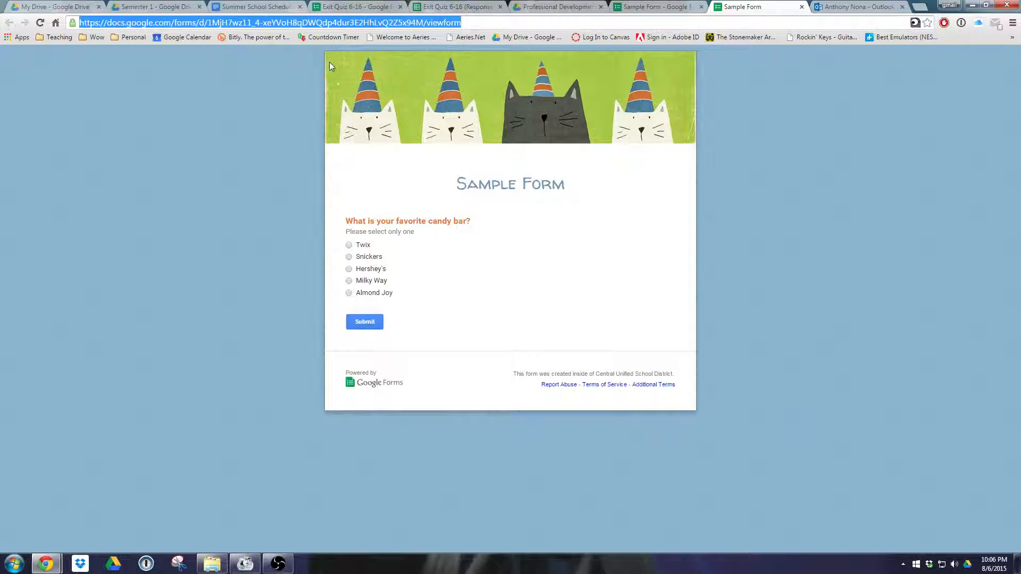
right_click(257, 25)
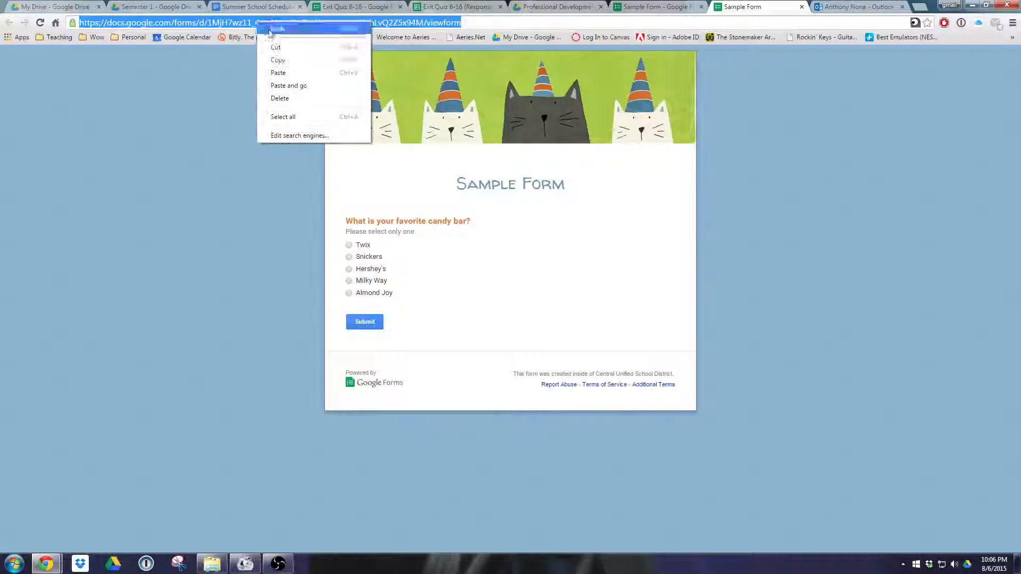
left_click(281, 60)
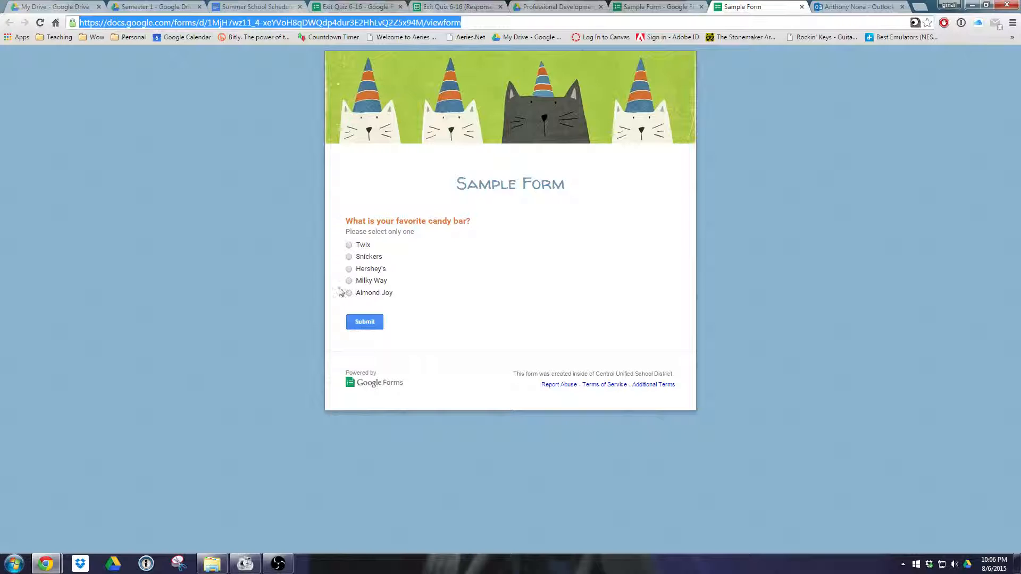
Submit a test response to the live form with Twix as the favorite candy bar.
left_click(350, 245)
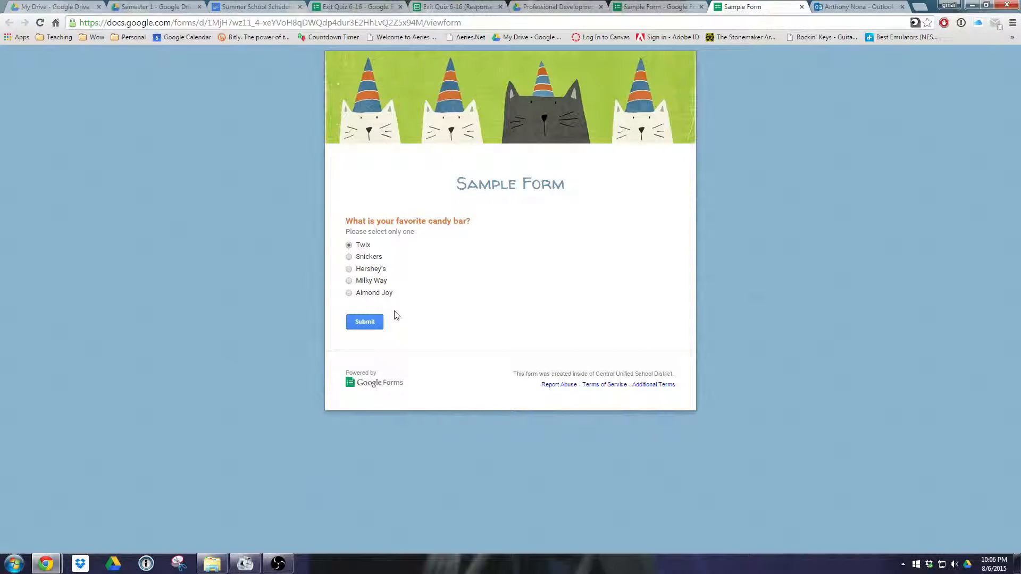
left_click(360, 325)
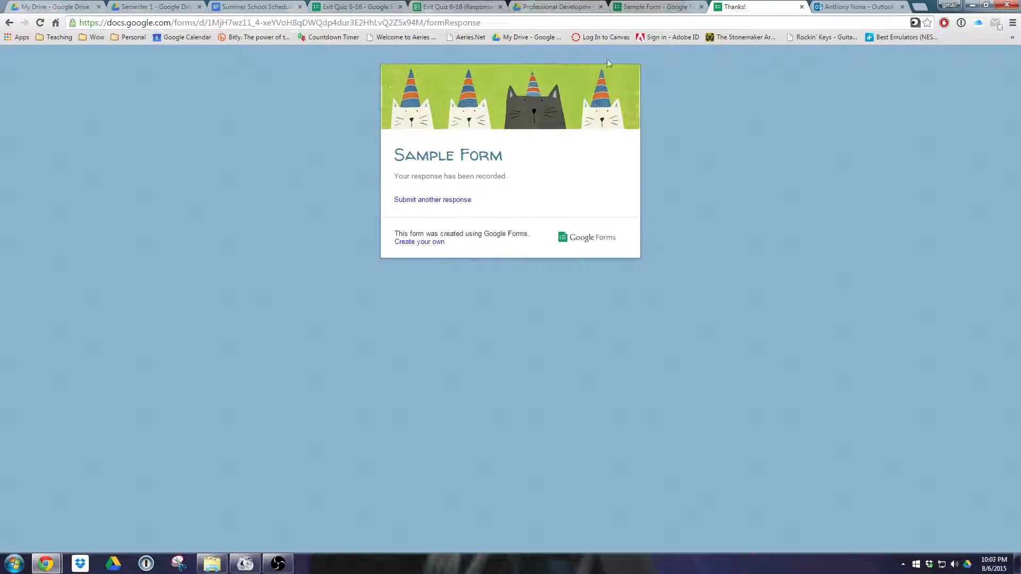
Return to the form editor and open the spreadsheet that collects the form's responses.
left_click(633, 7)
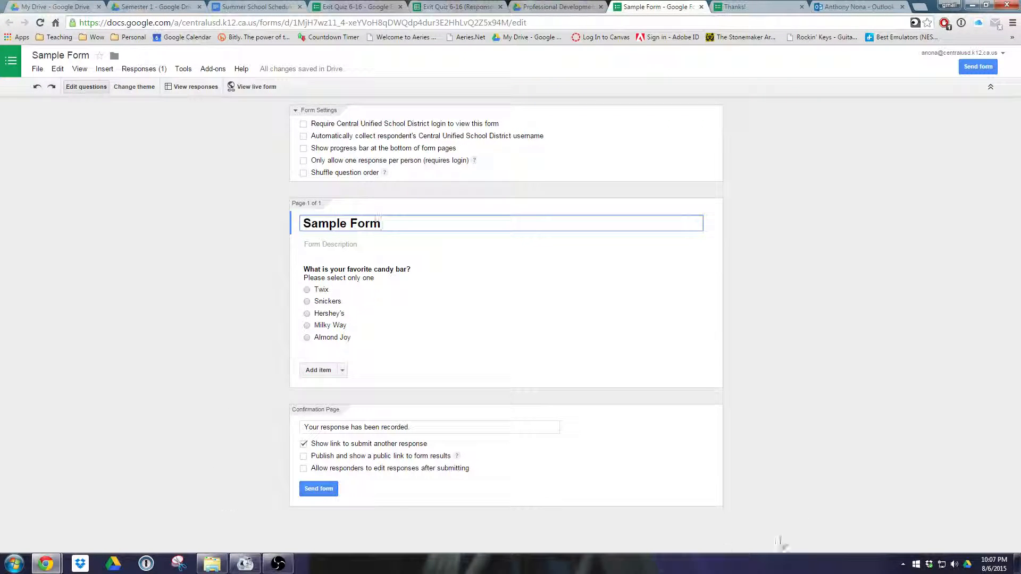
left_click(766, 6)
left_click(655, 7)
left_click(206, 88)
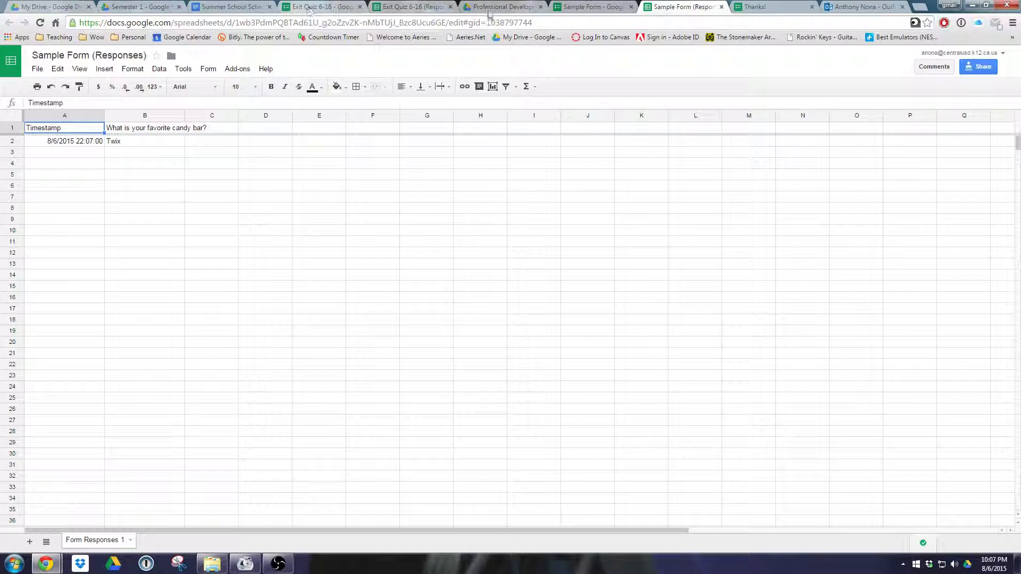
Compare the form's question and answer choices with the header row and recorded response in the responses spreadsheet.
left_click(590, 7)
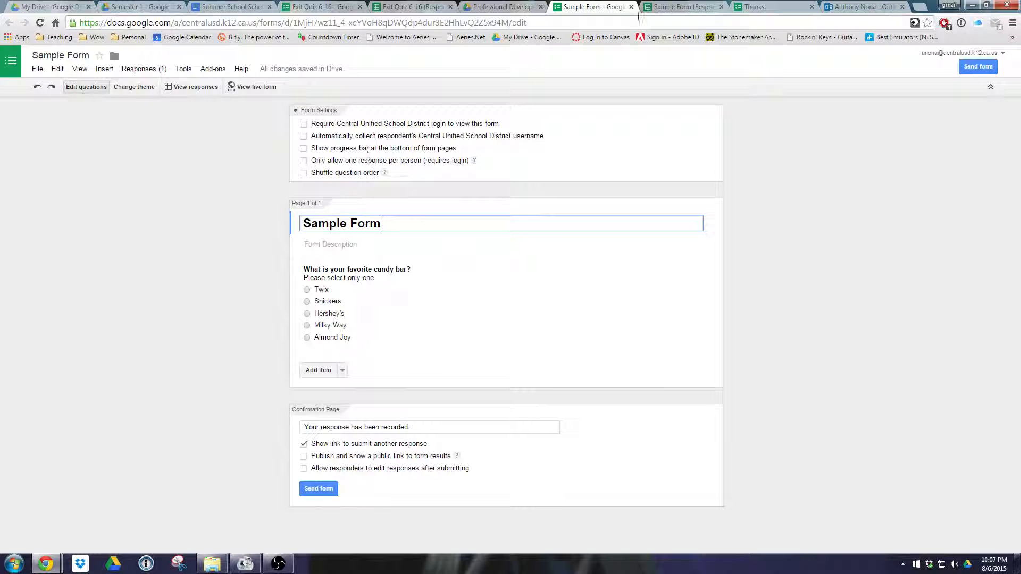
left_click(766, 7)
left_click(675, 7)
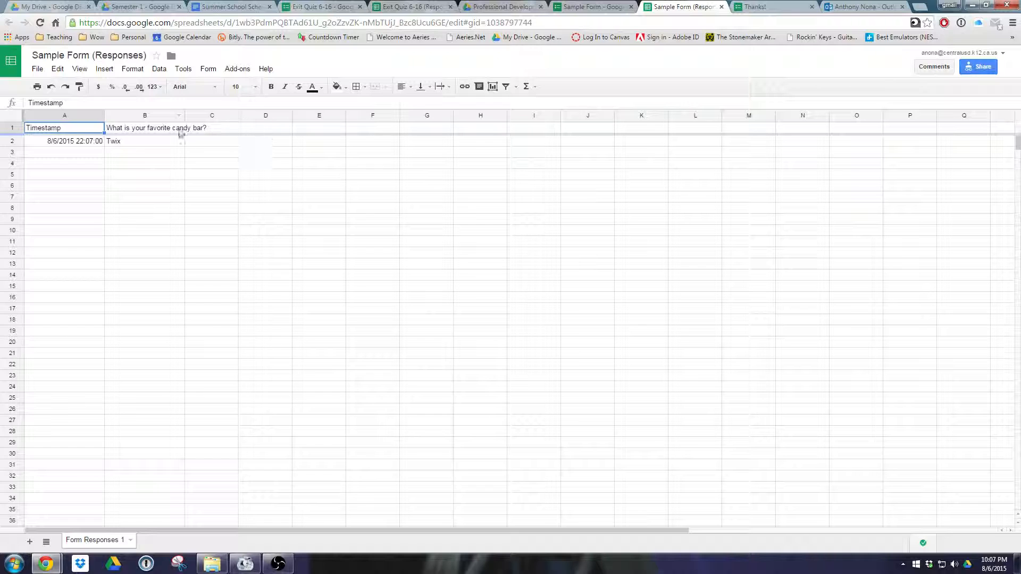
left_click(218, 129)
left_click(266, 129)
left_click(320, 129)
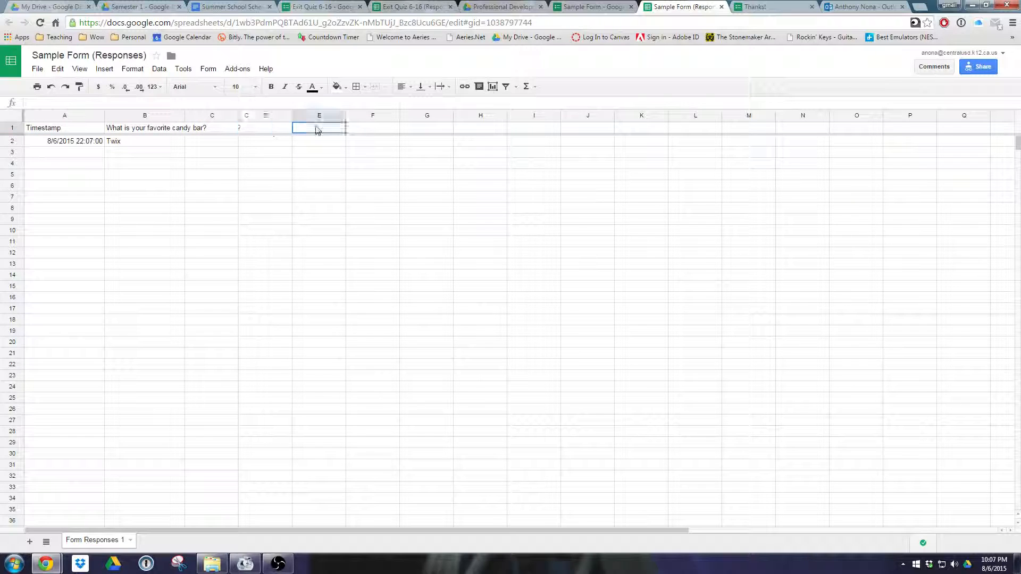
left_click(380, 127)
left_click(450, 128)
left_click(480, 129)
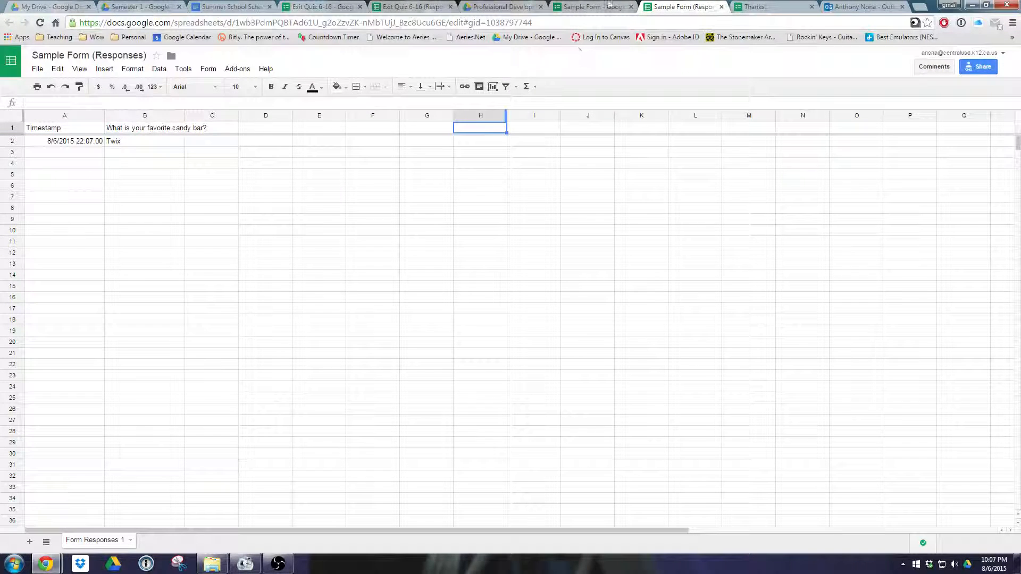
left_click(590, 6)
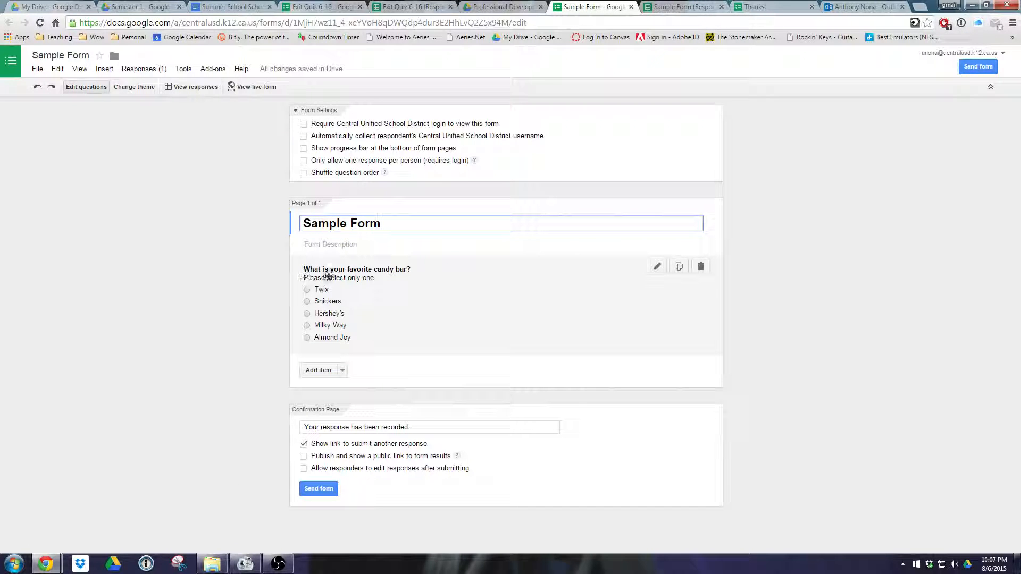
left_click(659, 6)
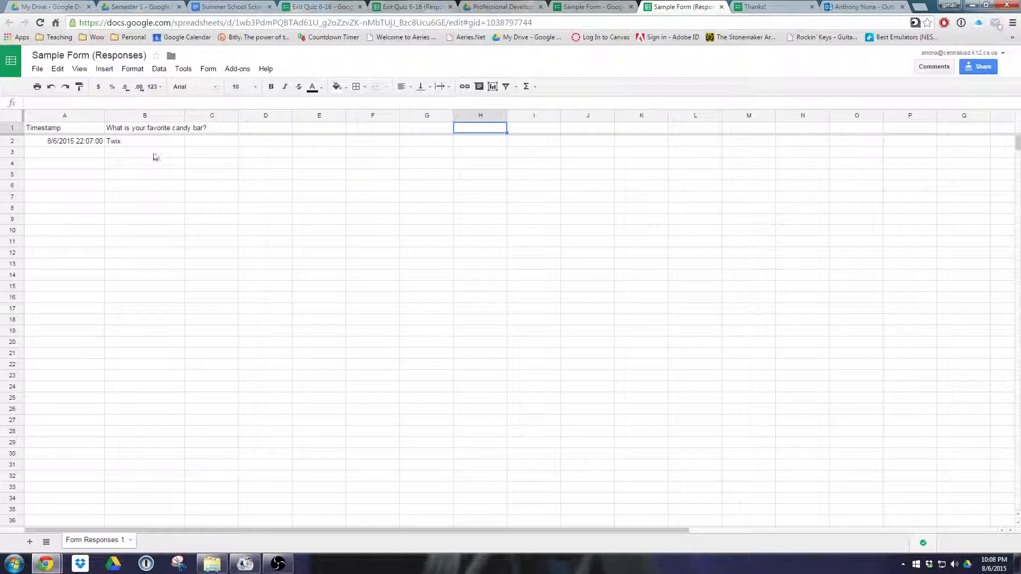
left_click(583, 7)
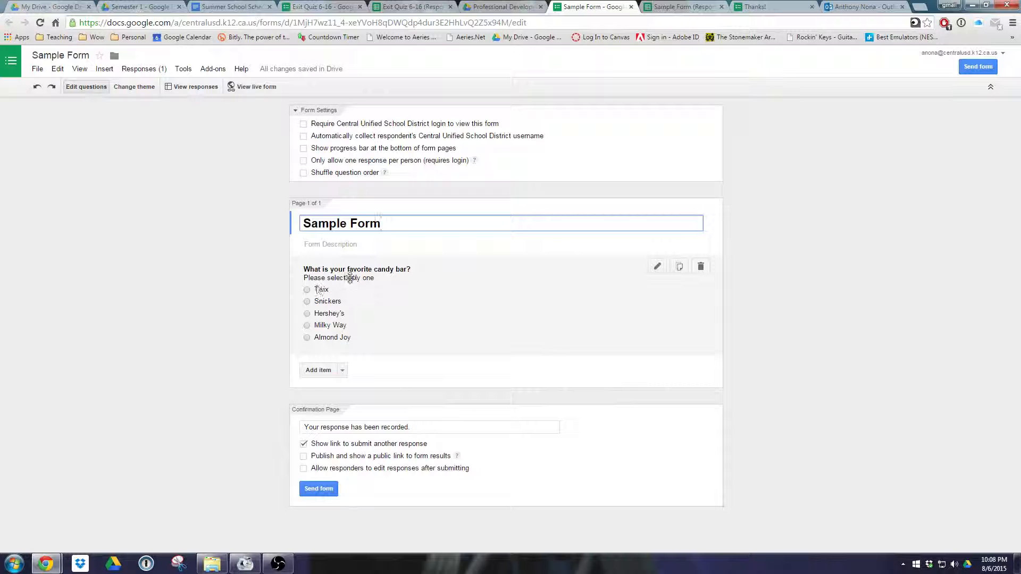
left_click(681, 7)
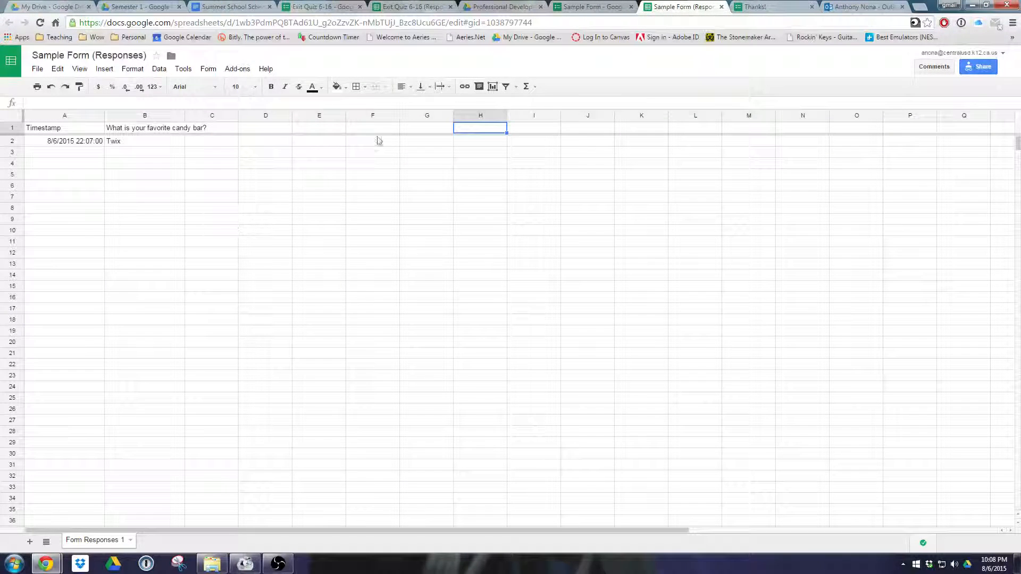
Go back to the submission confirmation page and start another response to the form.
left_click(755, 7)
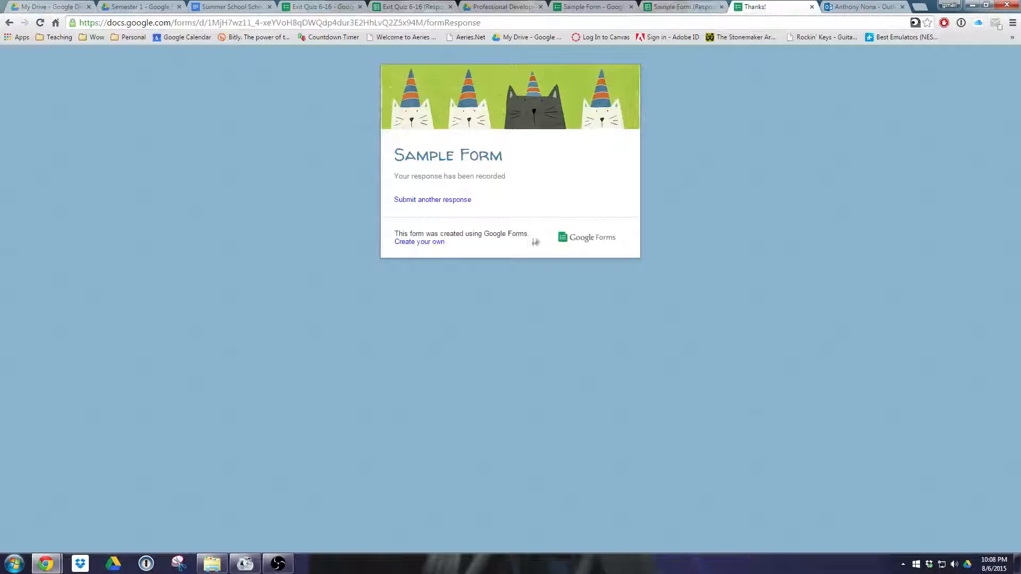
left_click(437, 200)
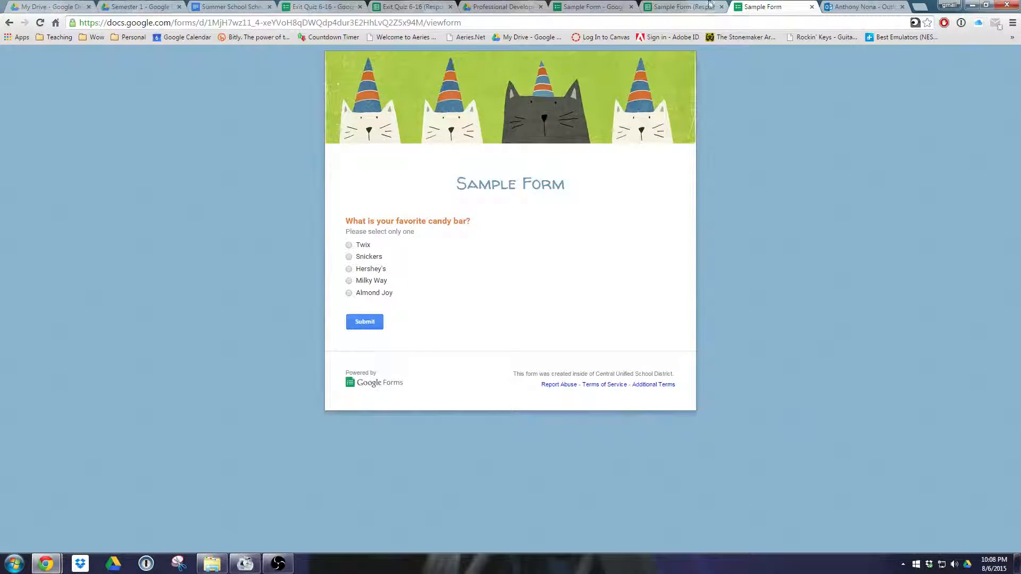
Review how the form editor, the live form and the responses spreadsheet relate, examining the spreadsheet's data area.
left_click(590, 7)
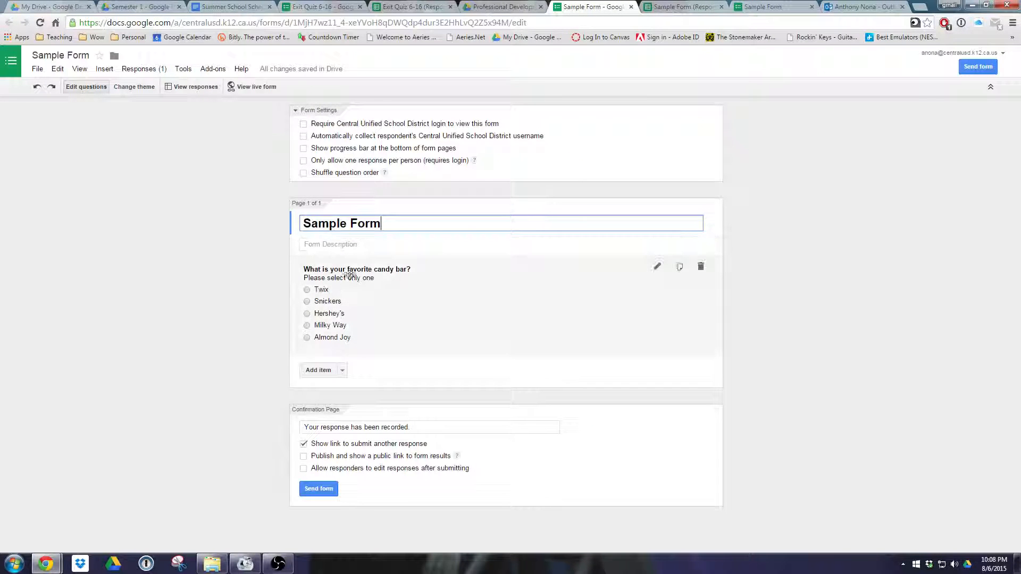
left_click(676, 7)
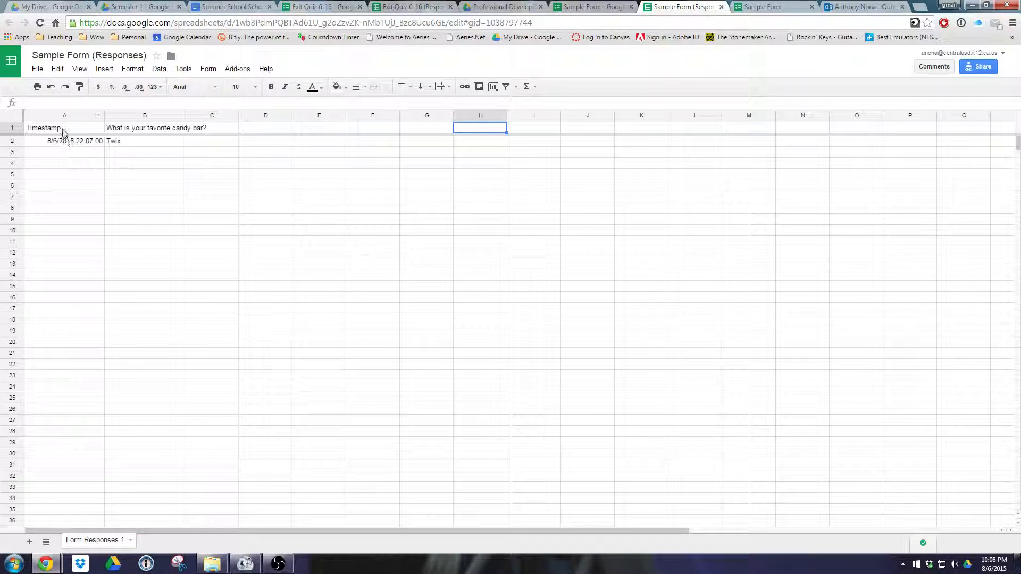
left_click_drag(63, 132, 497, 353)
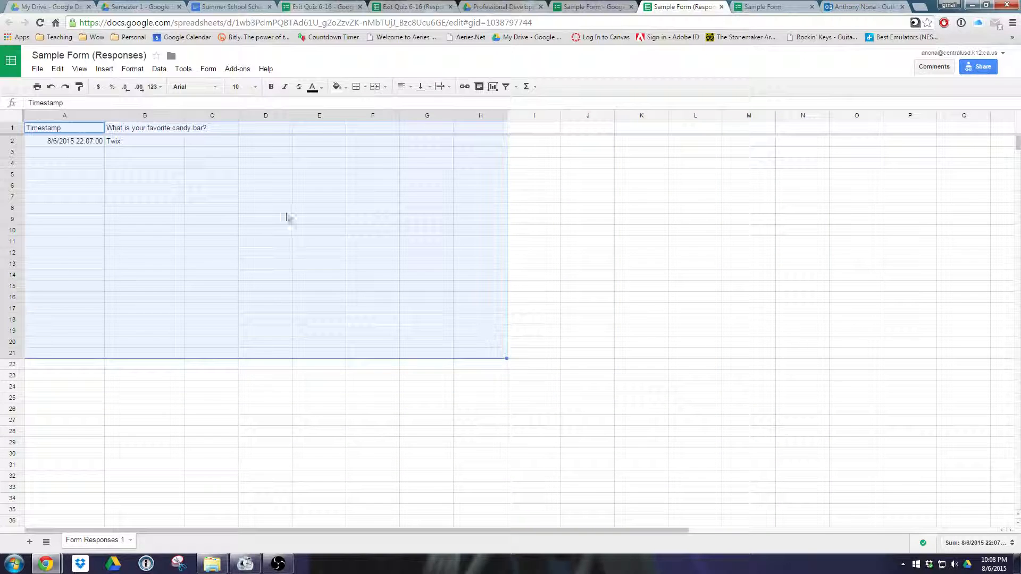
left_click(157, 208)
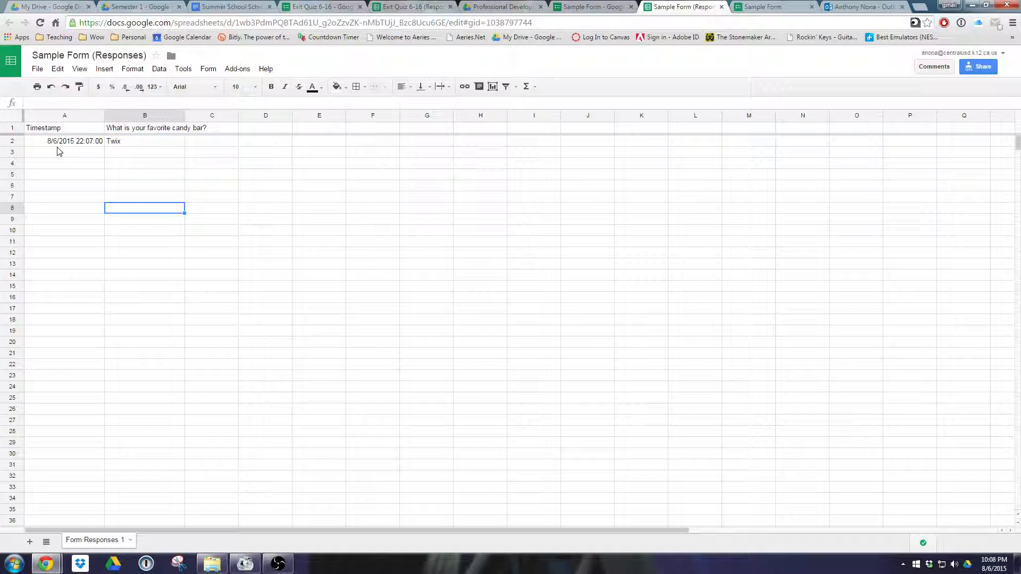
left_click(593, 7)
left_click(765, 6)
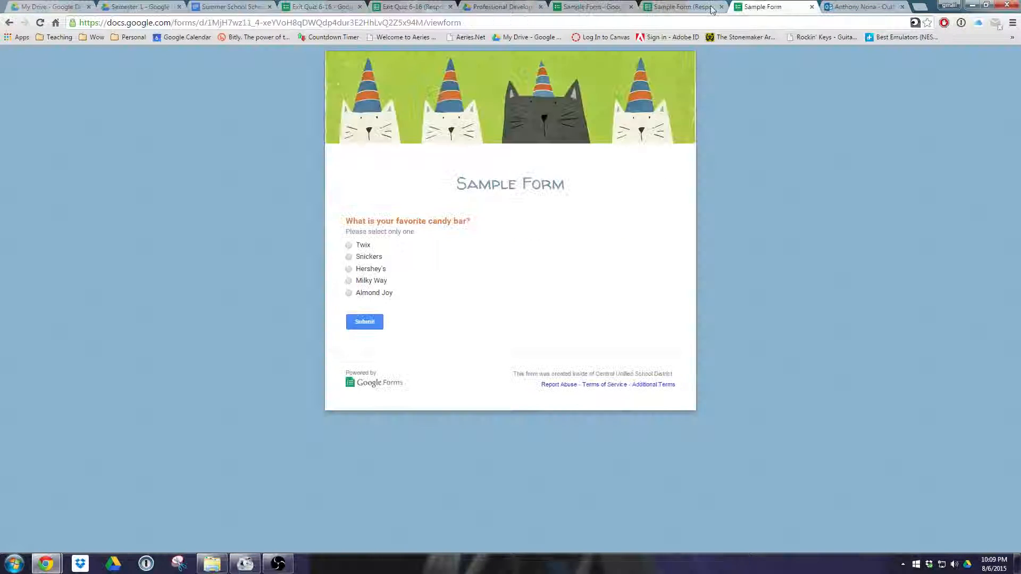
left_click(712, 10)
left_click(622, 7)
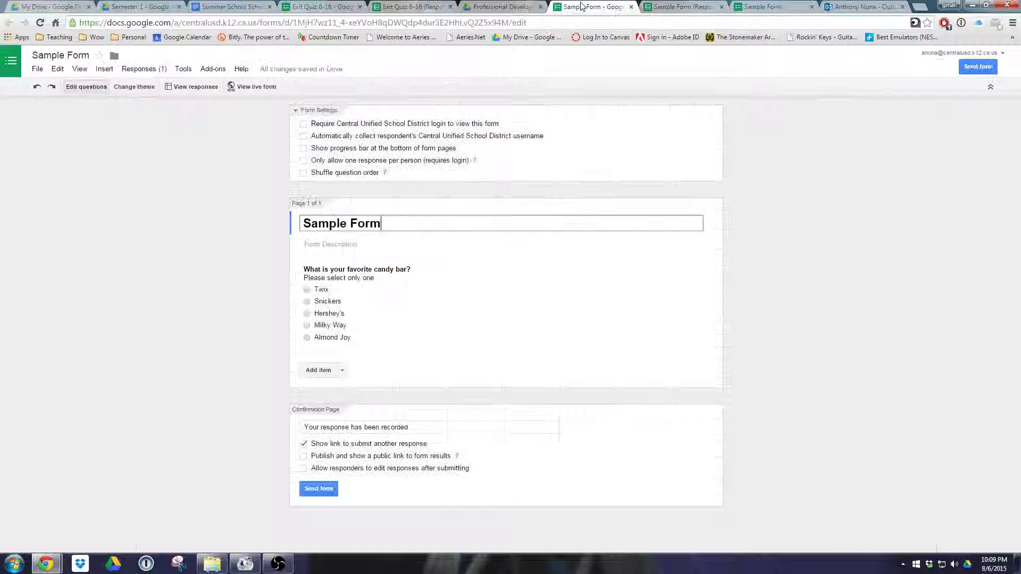
left_click(658, 6)
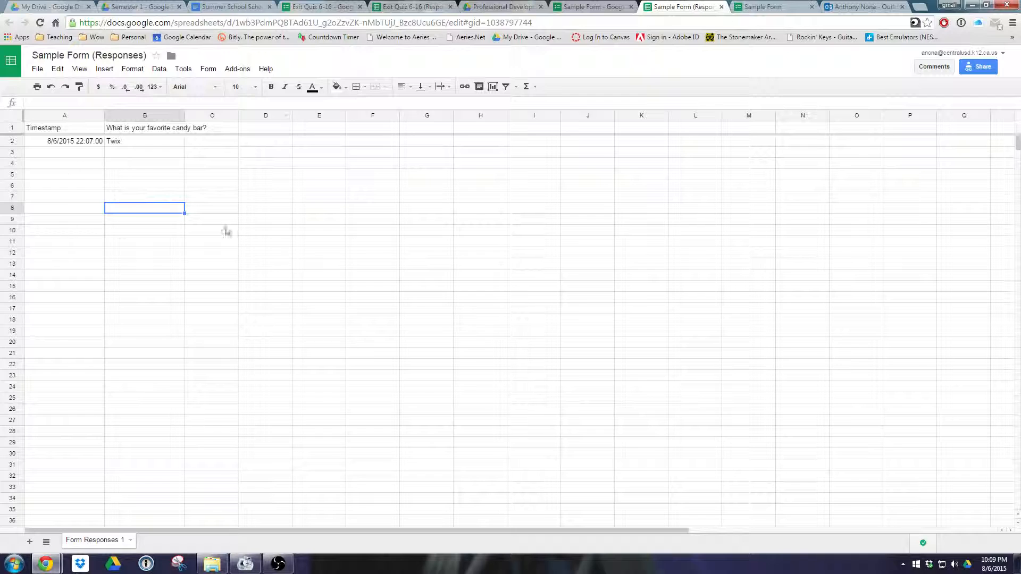
left_click(613, 5)
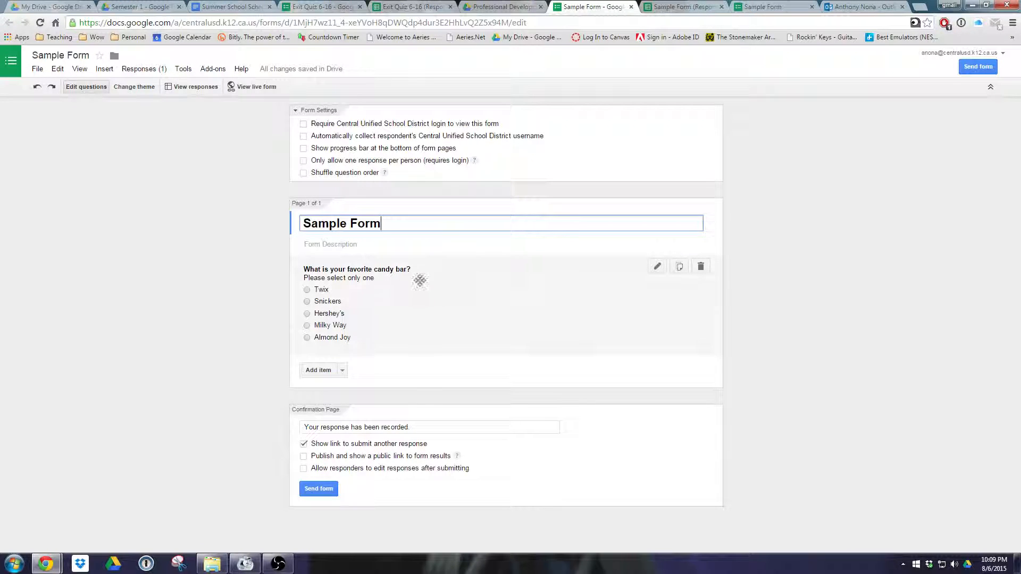